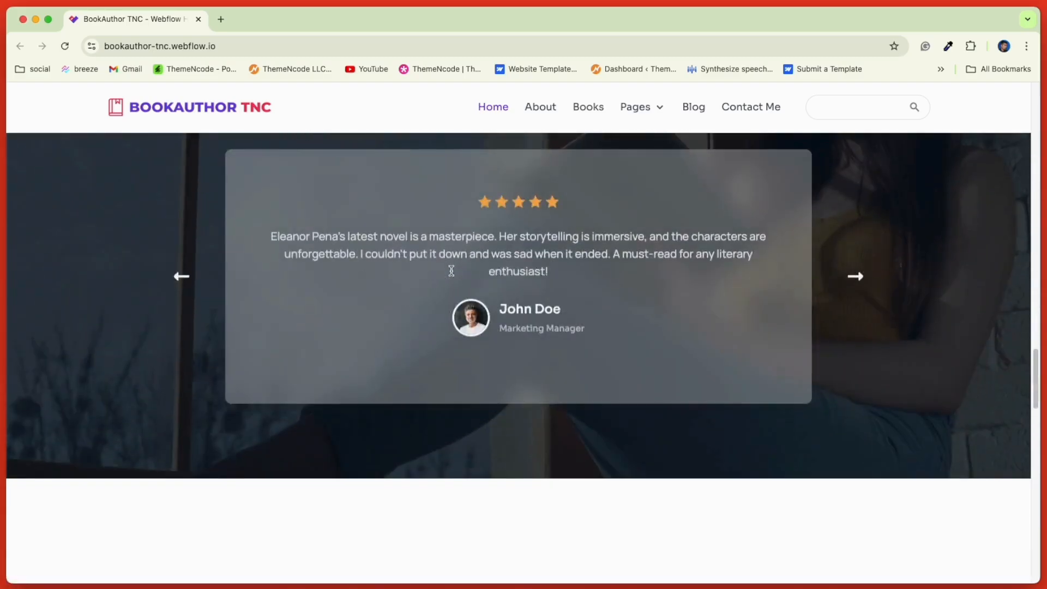
Step: Review the rest of the home page, from the reader testimonial through the Latest blog section to the footer
scroll(451, 269, down, 5)
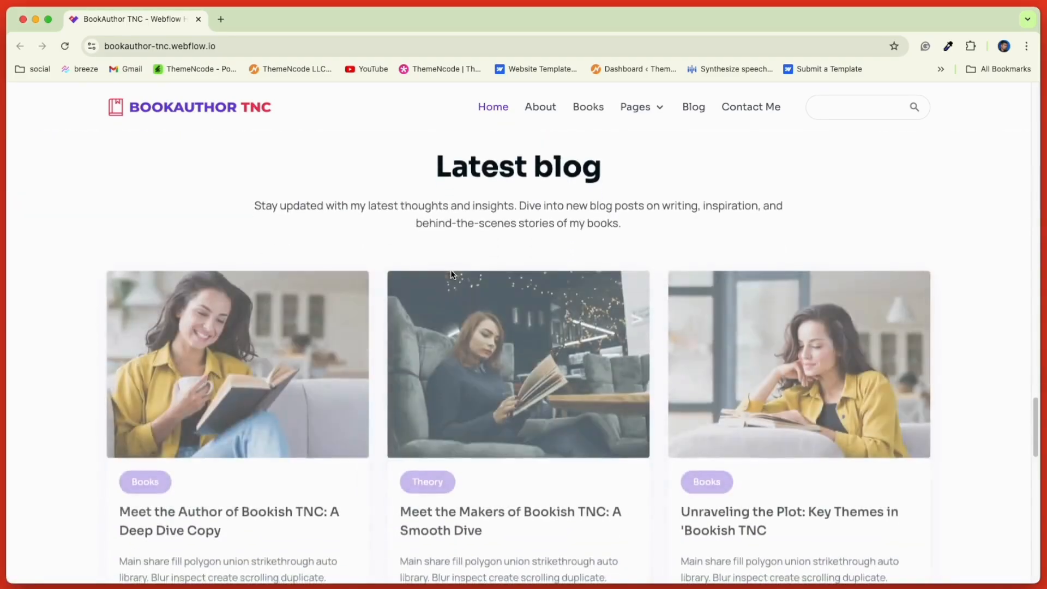
scroll(318, 325, down, 2)
scroll(317, 326, down, 9)
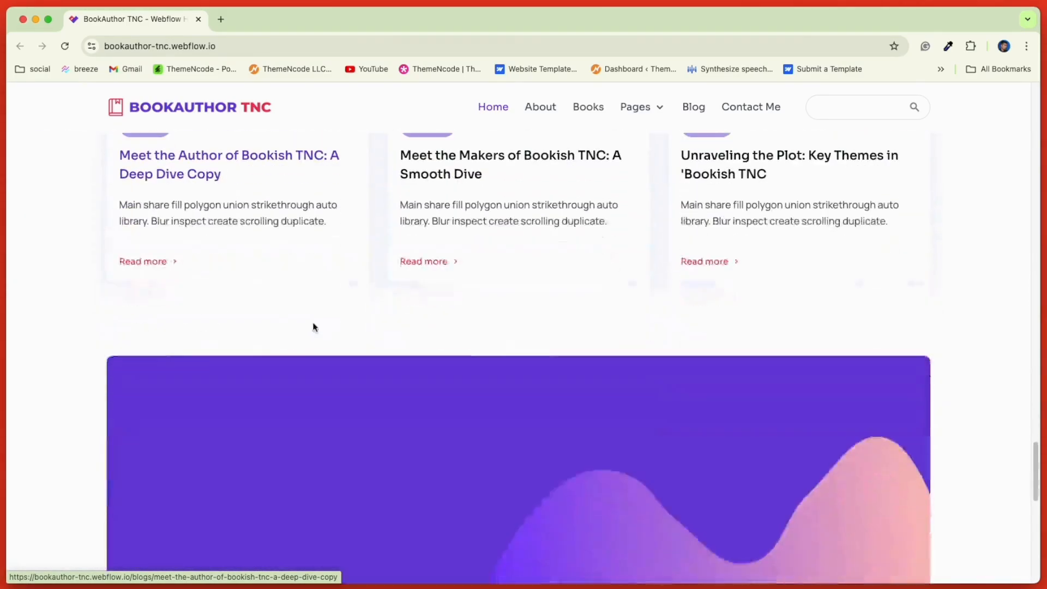
scroll(313, 324, down, 10)
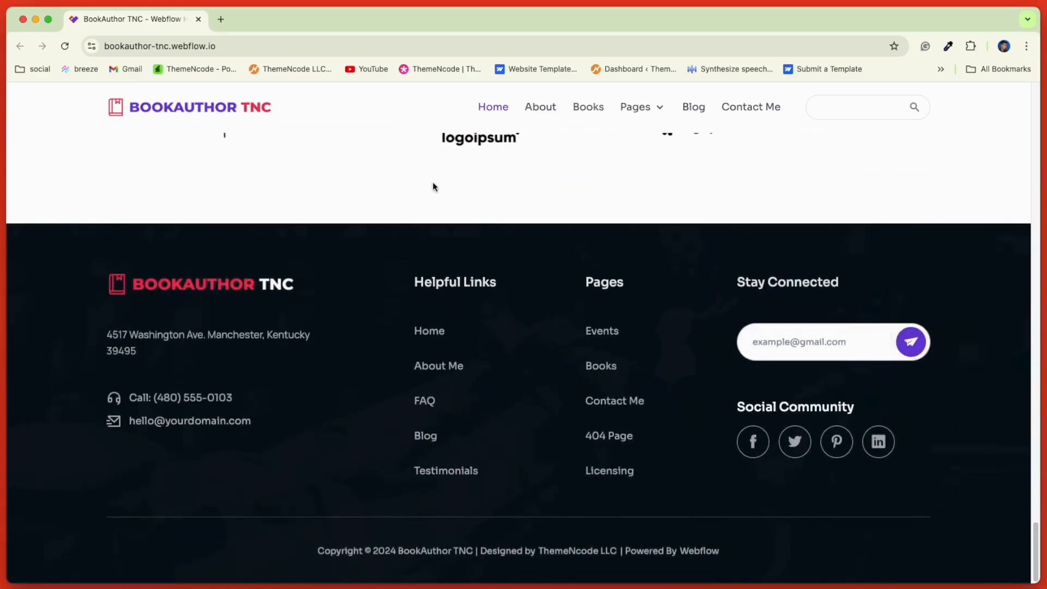
Step: Open the site's About page and look through the author profile, journey section and book photo gallery
click(531, 106)
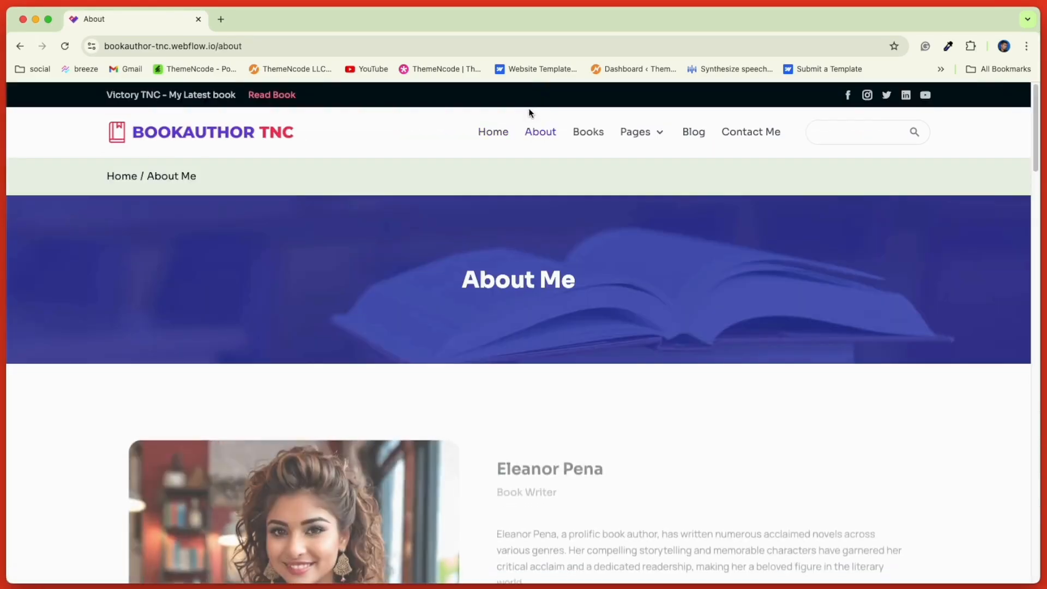
scroll(528, 113, down, 10)
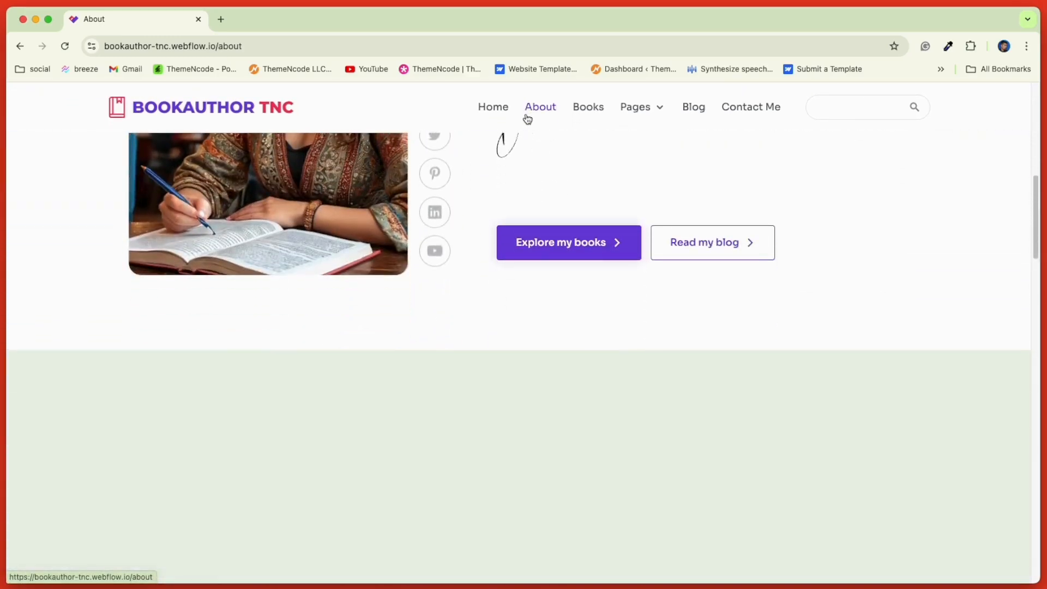
scroll(528, 118, down, 3)
scroll(527, 119, down, 9)
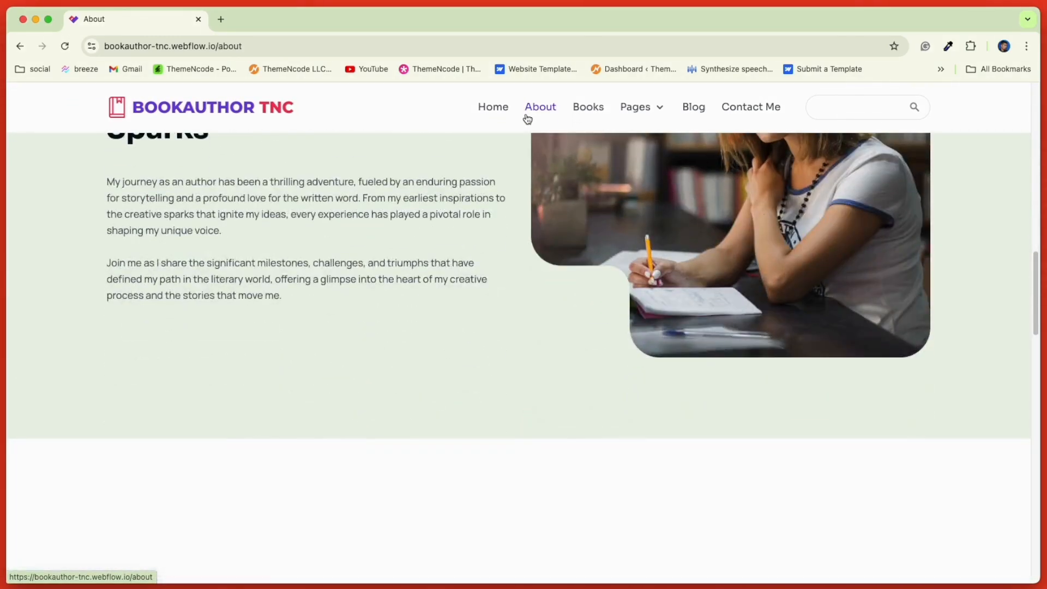
scroll(527, 119, down, 14)
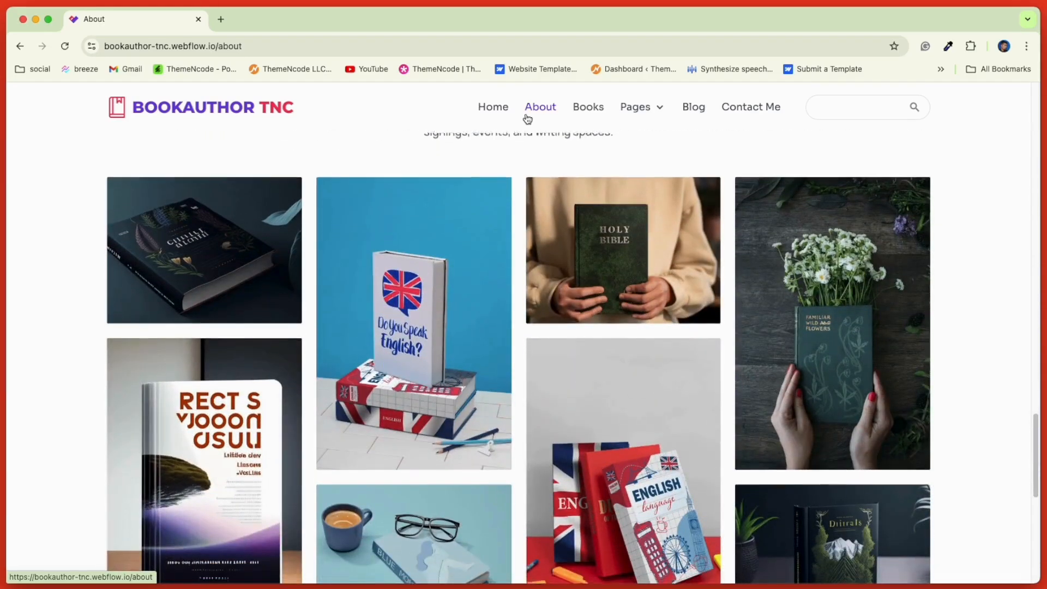
scroll(527, 119, down, 6)
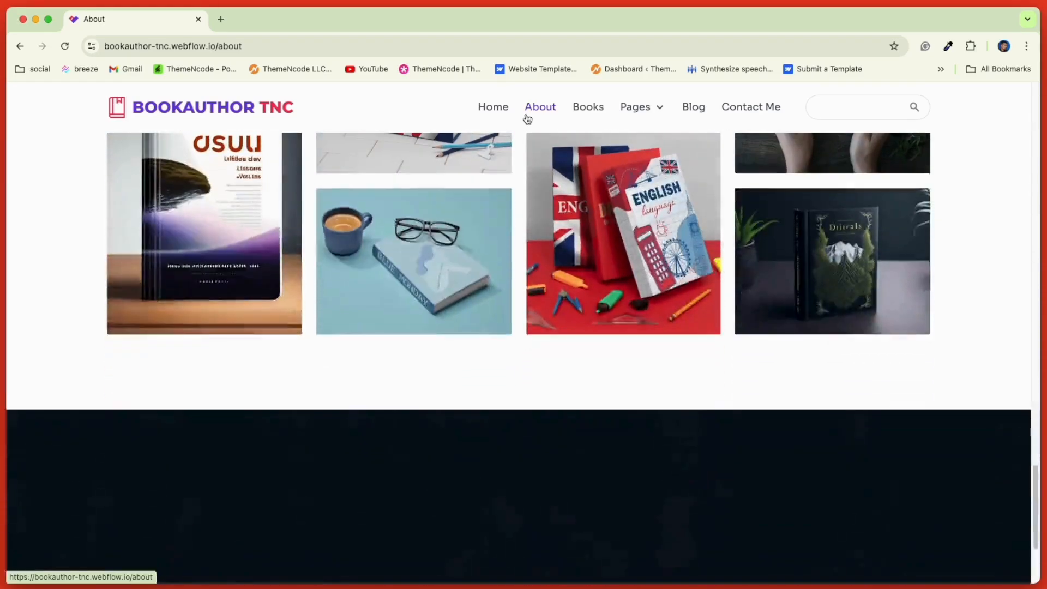
Step: Open the site's Books page and look through the categories and book listings down to the footer
click(581, 106)
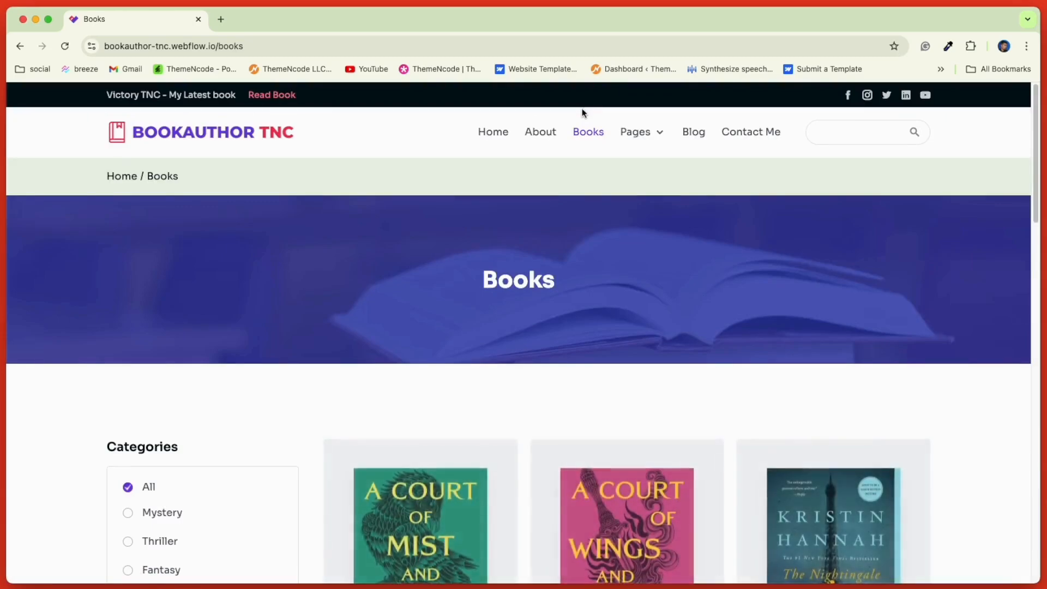
scroll(554, 215, down, 6)
scroll(450, 331, down, 14)
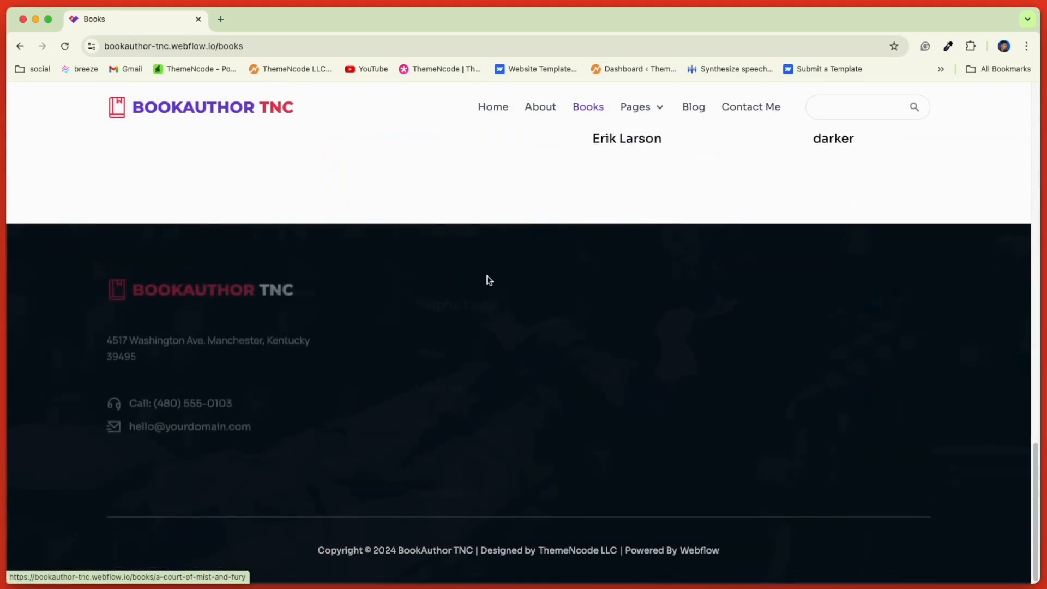
Step: Open the site's Events page and look through all event cards down to the footer
click(646, 112)
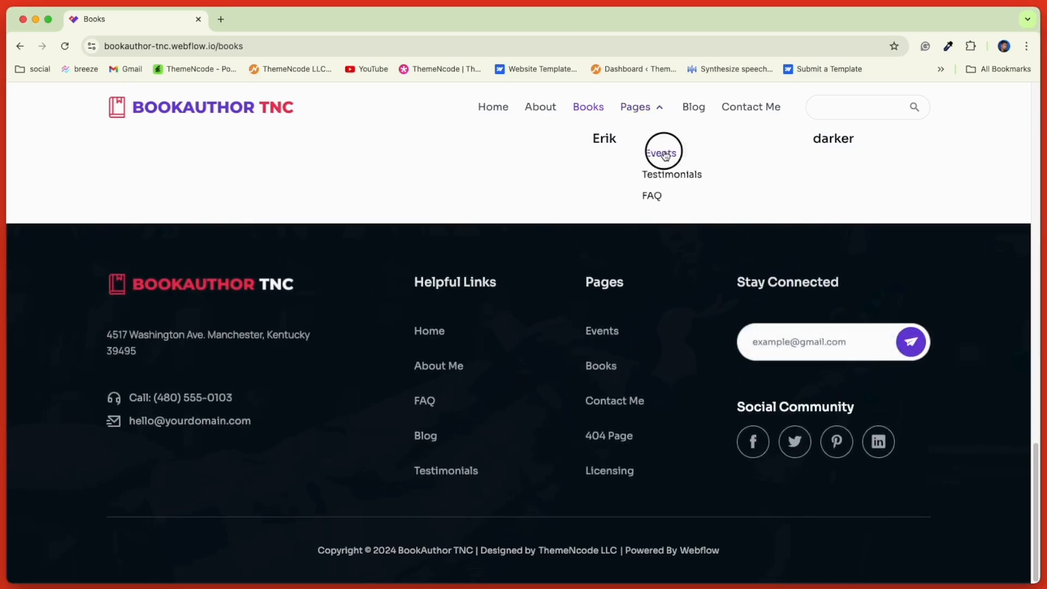
click(662, 153)
scroll(658, 162, down, 5)
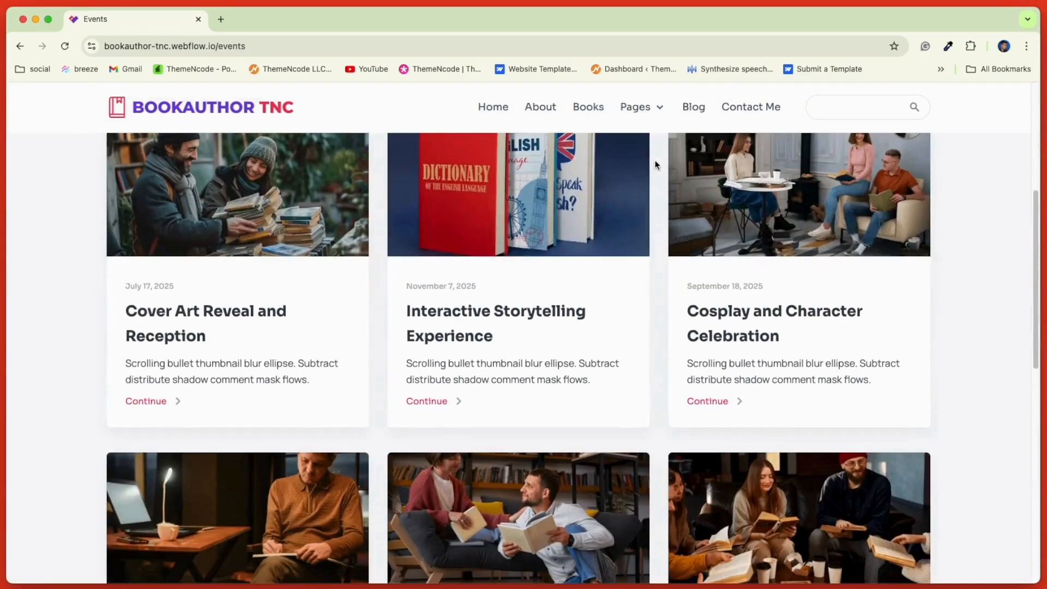
scroll(399, 310, down, 4)
scroll(398, 310, down, 6)
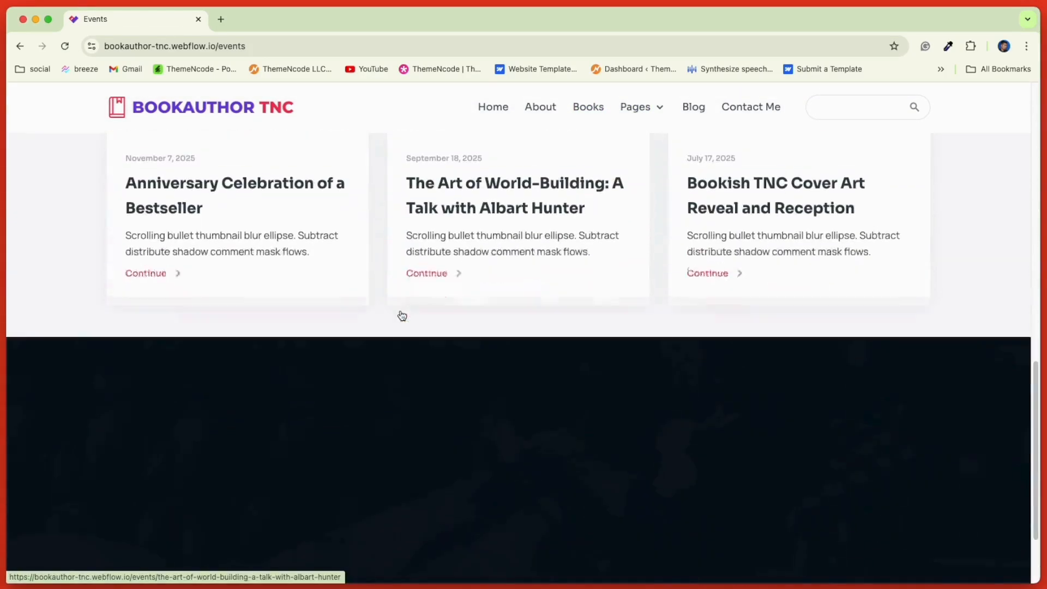
Step: Open the site's Testimonials page and look through the reader reviews down to the footer
click(647, 104)
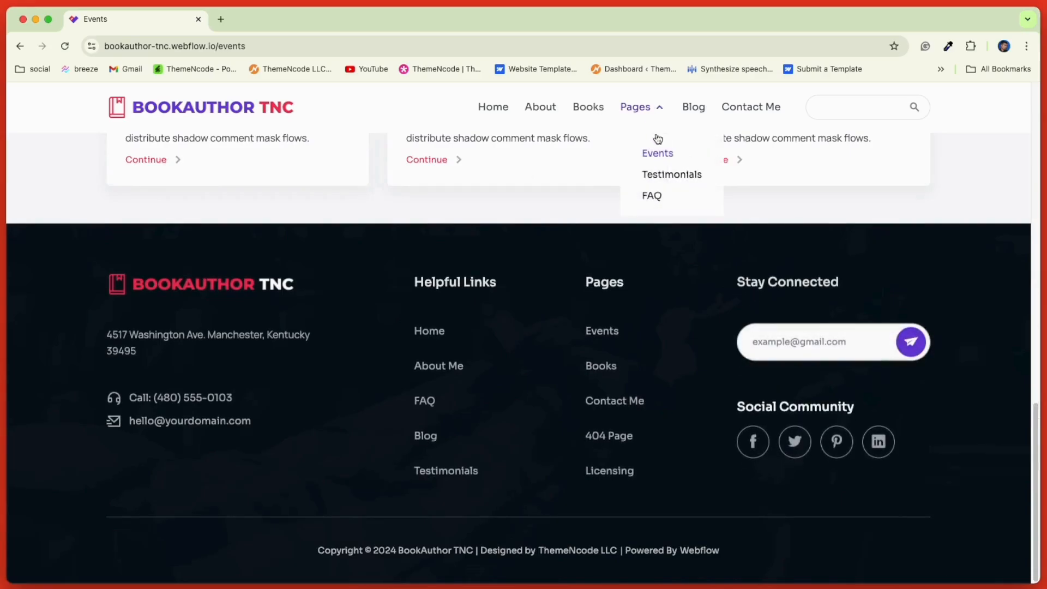
click(671, 179)
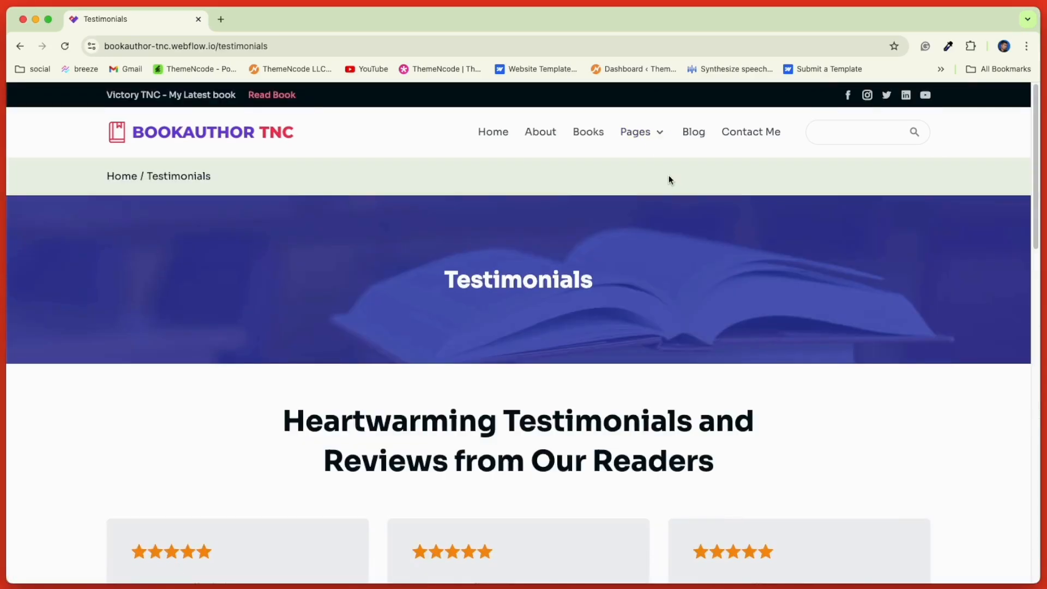
scroll(669, 176, down, 7)
scroll(669, 175, down, 10)
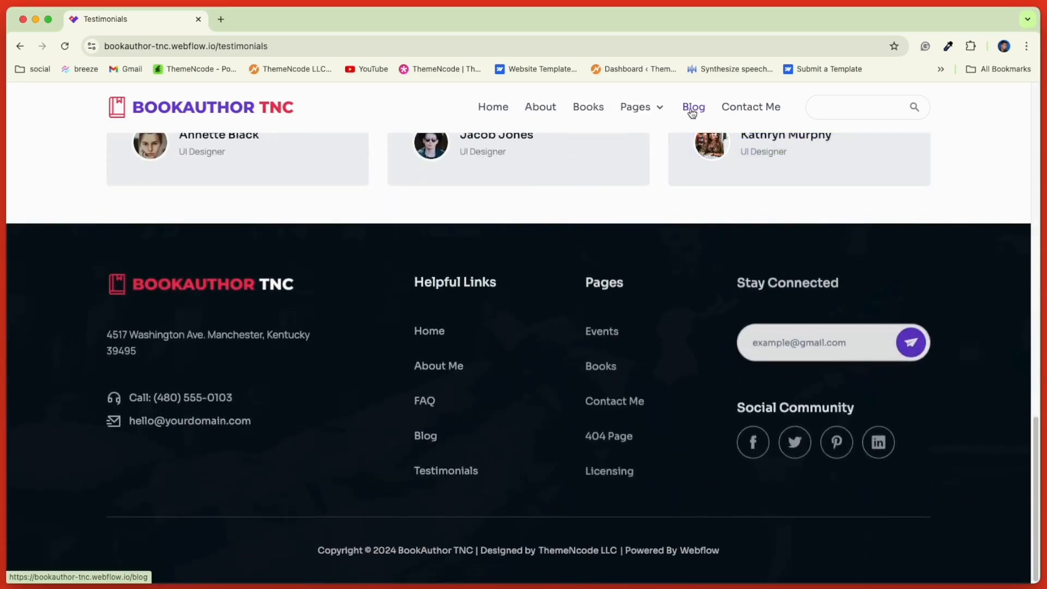
Step: Look through the posts on the site's Blog page and open the Contact Me page
click(691, 110)
scroll(675, 134, down, 10)
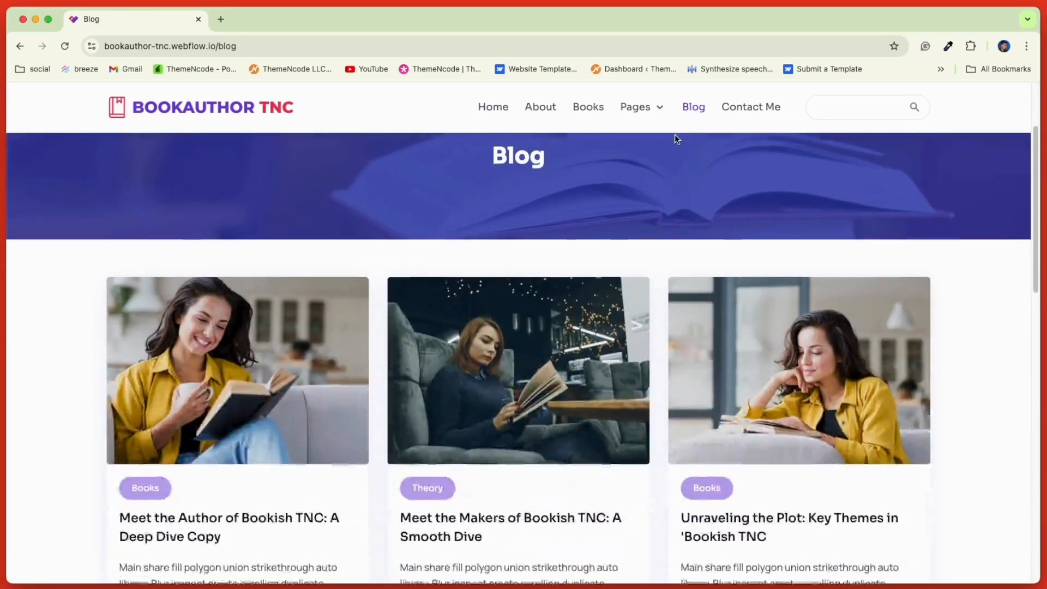
scroll(657, 168, down, 5)
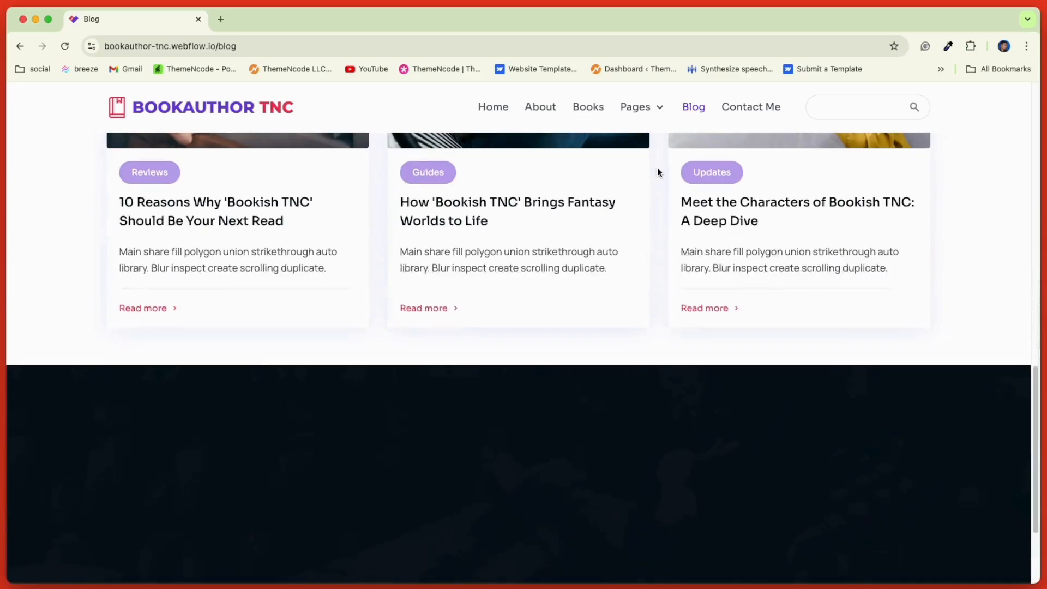
click(765, 108)
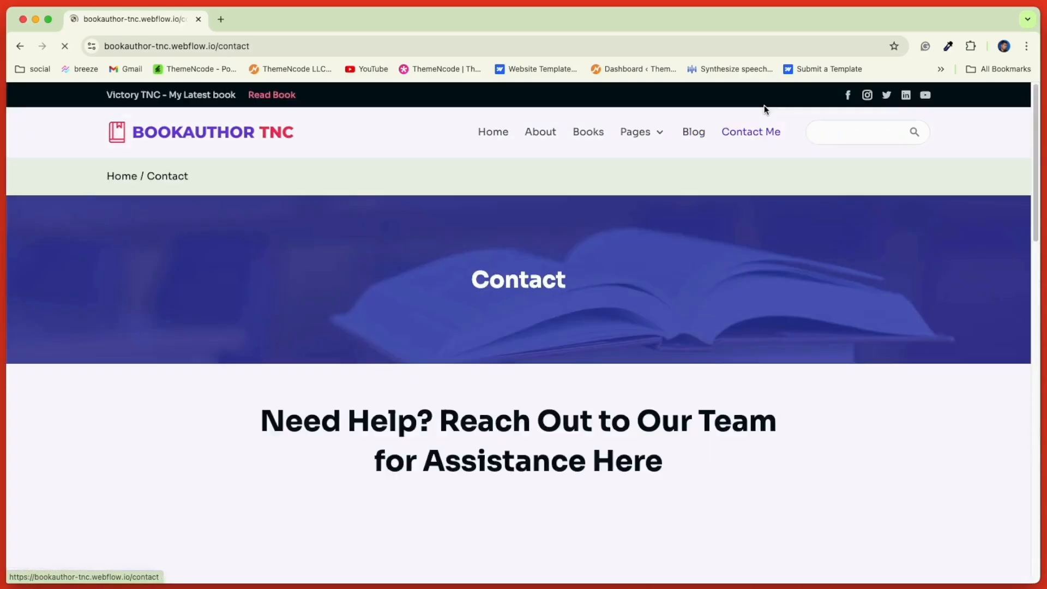
Step: In the Webflow Designer preview, examine the template's list of static, CMS collection, utility, ecommerce and user pages
click(831, 129)
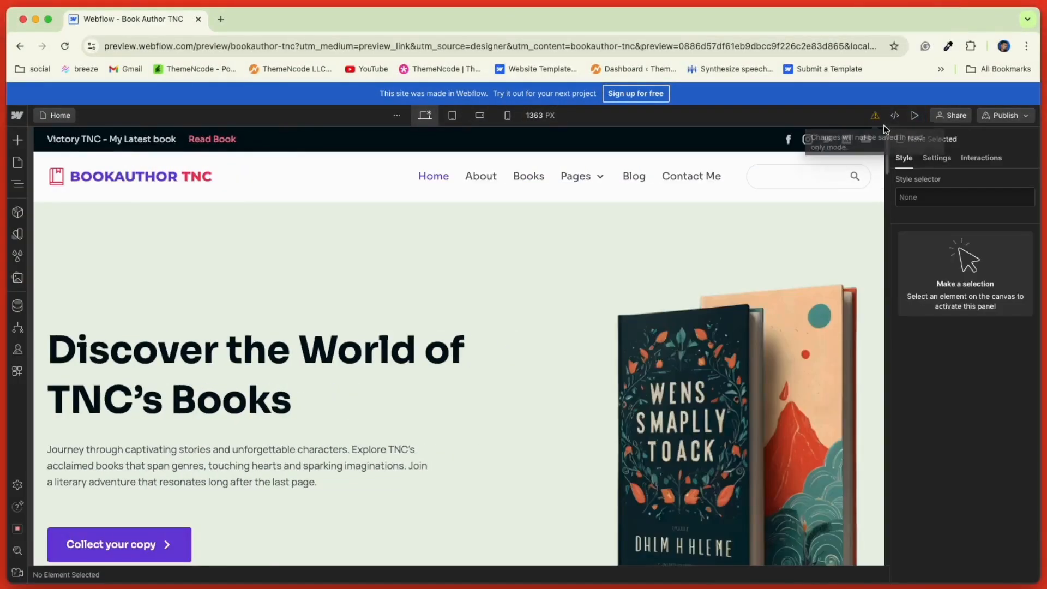
click(10, 162)
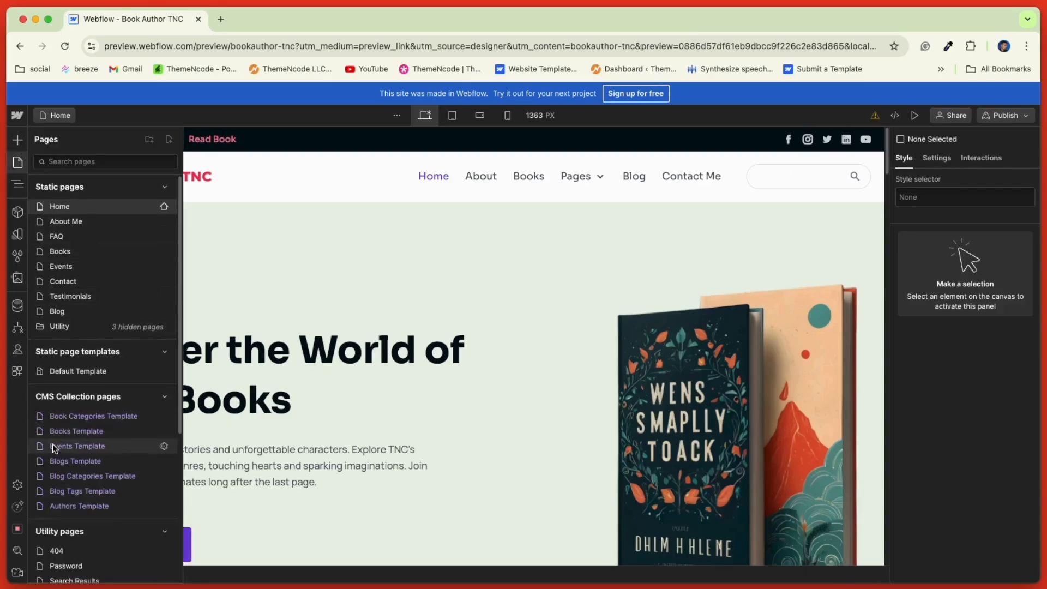
scroll(54, 452, down, 5)
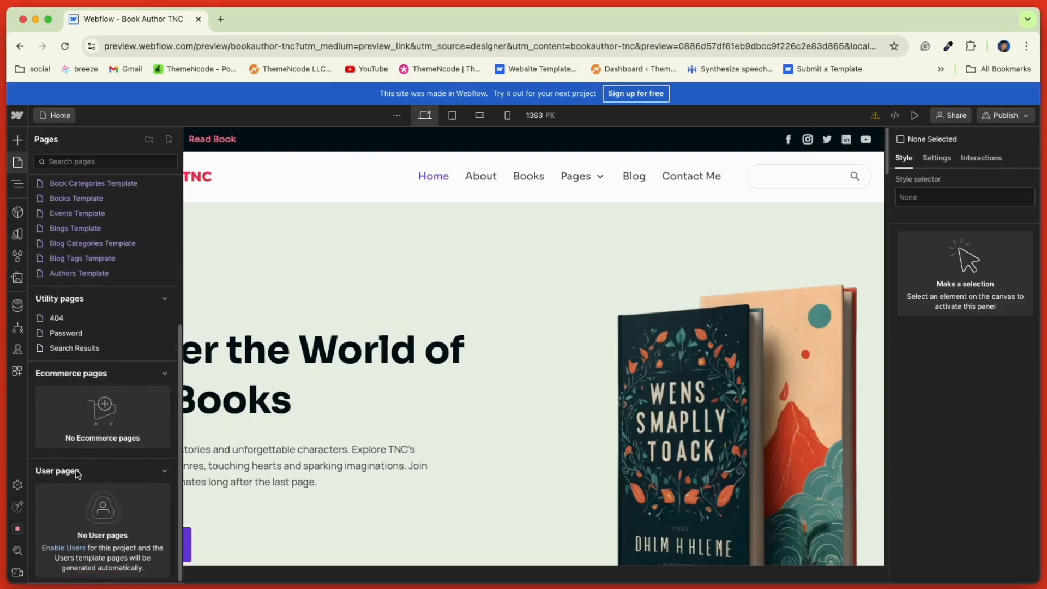
scroll(65, 480, up, 5)
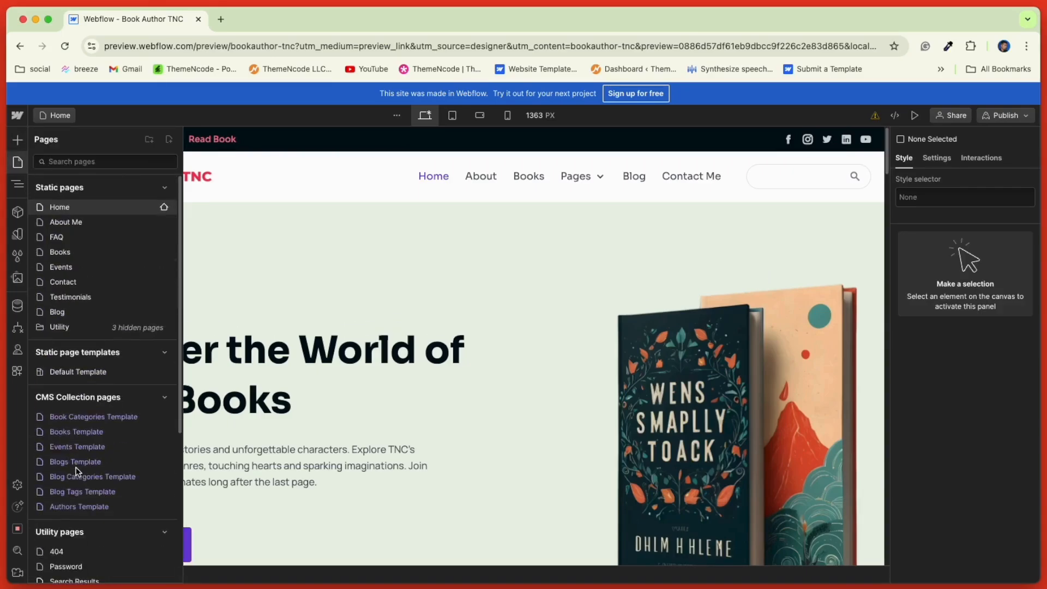
click(17, 163)
Step: Select the site logo inside the Navbar component and view the image assets available for replacing it
click(129, 180)
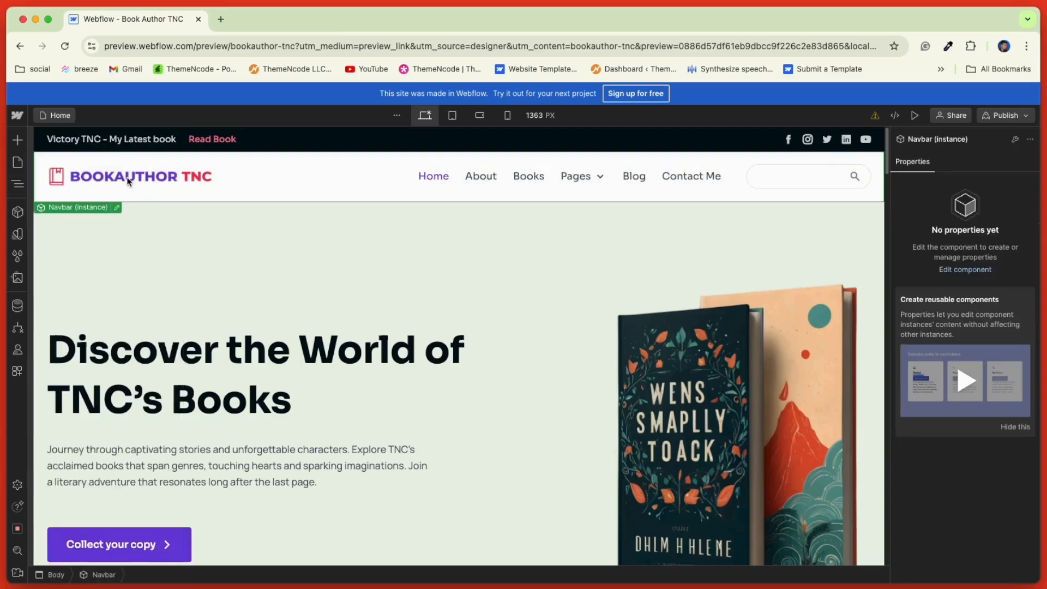
double_click(123, 180)
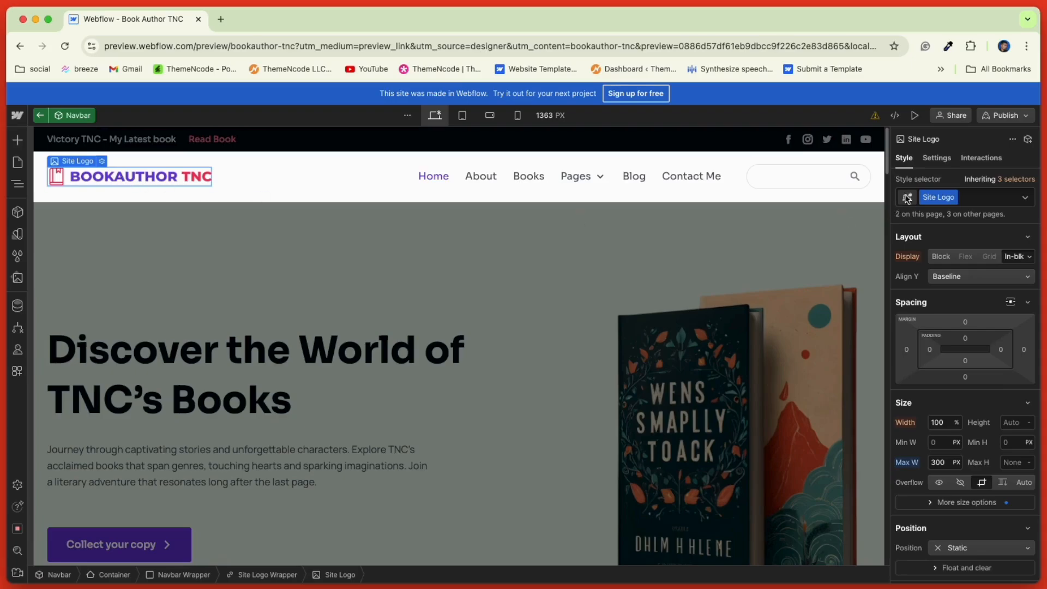
click(938, 159)
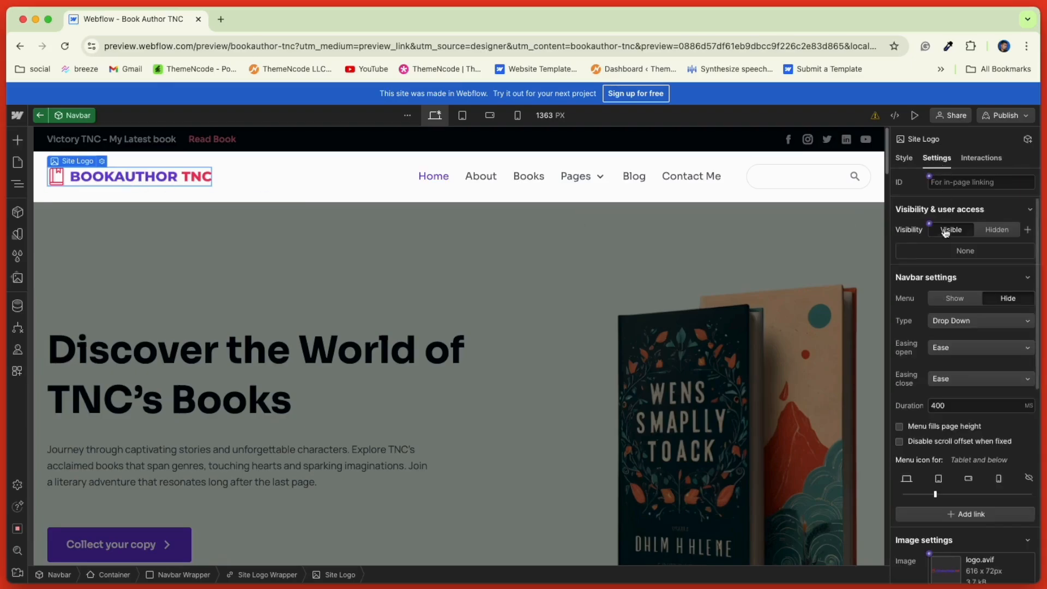
scroll(947, 232, down, 5)
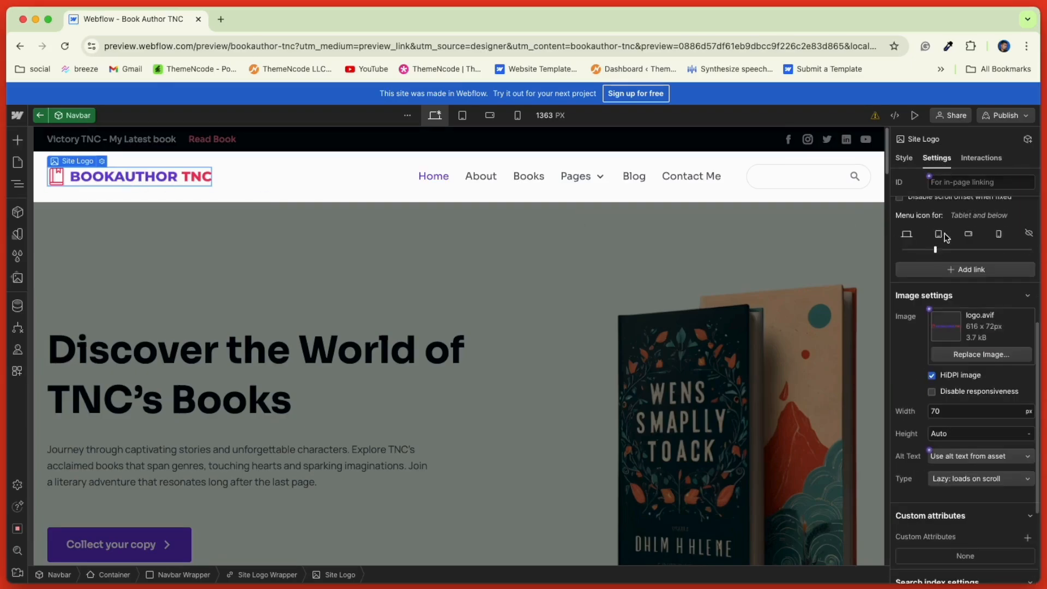
click(968, 358)
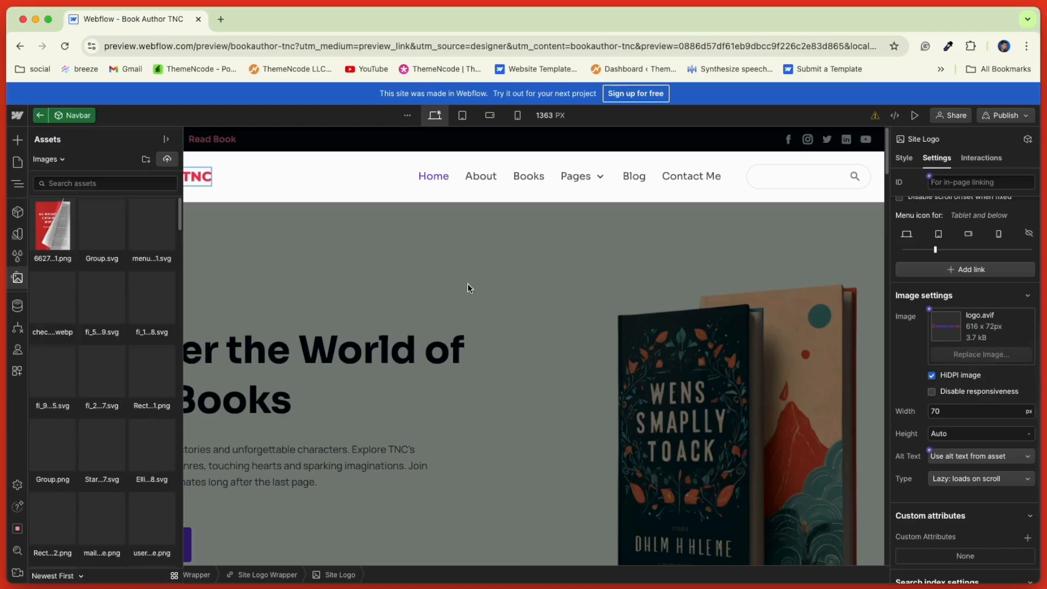
click(263, 232)
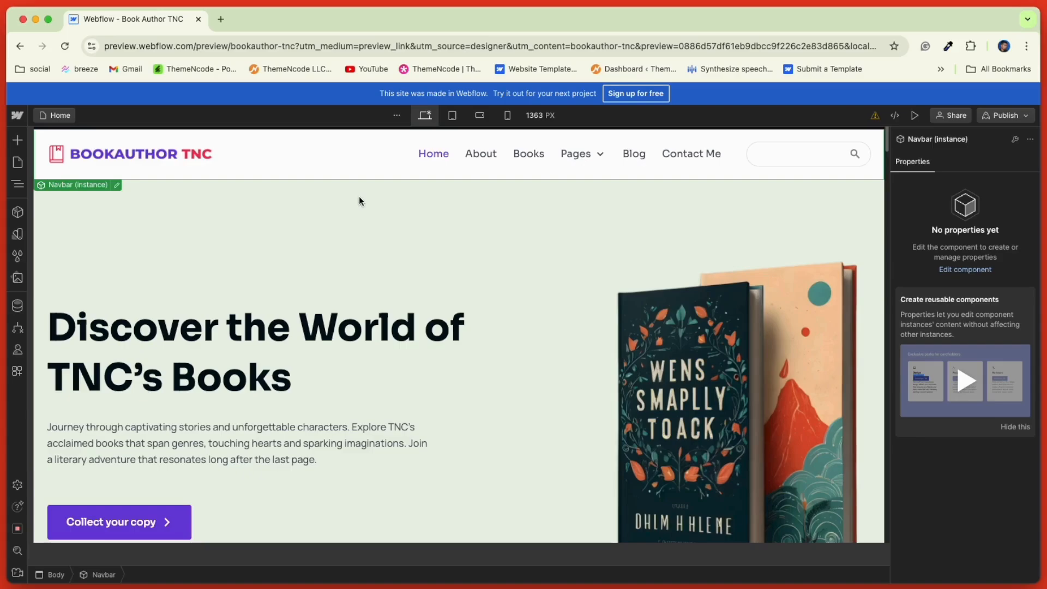
Step: Select the About link inside the Navbar component and show its link settings
click(482, 155)
double_click(483, 155)
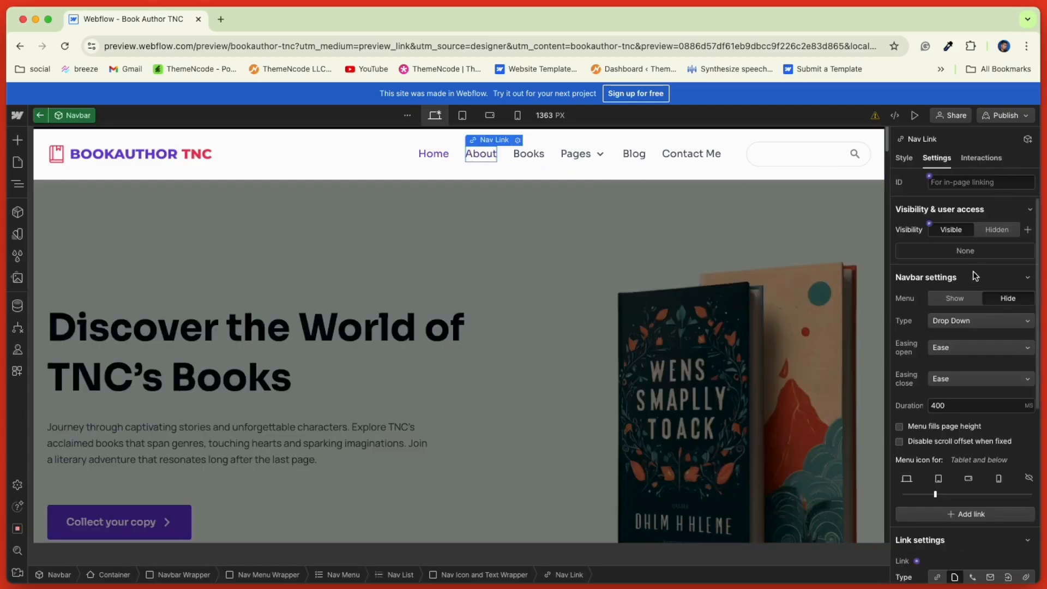
scroll(972, 276, down, 3)
scroll(972, 289, down, 5)
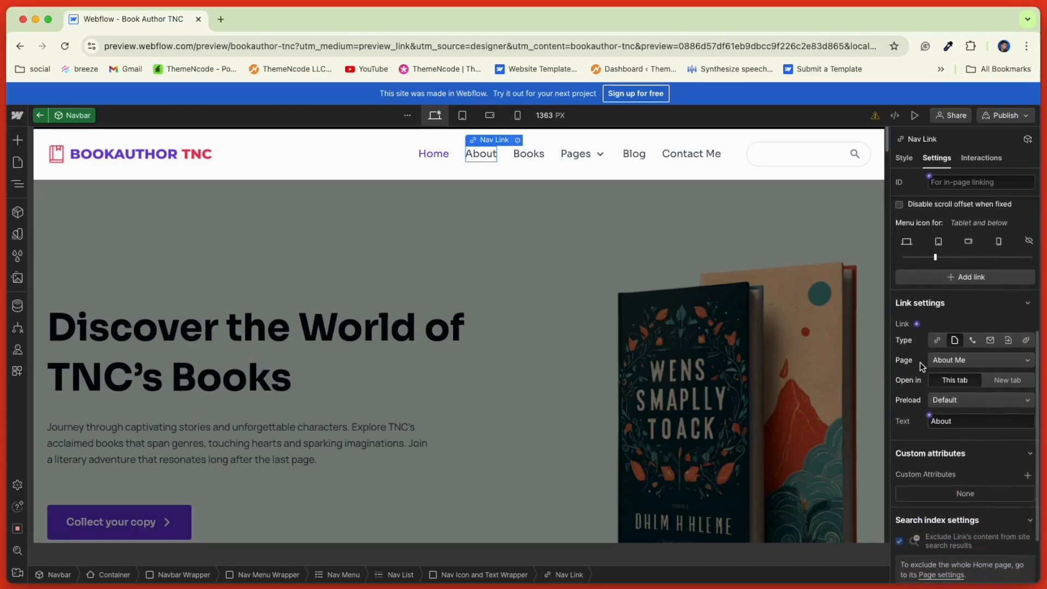
Step: Choose About Me as the About link's target page and Default as its preload option
click(993, 360)
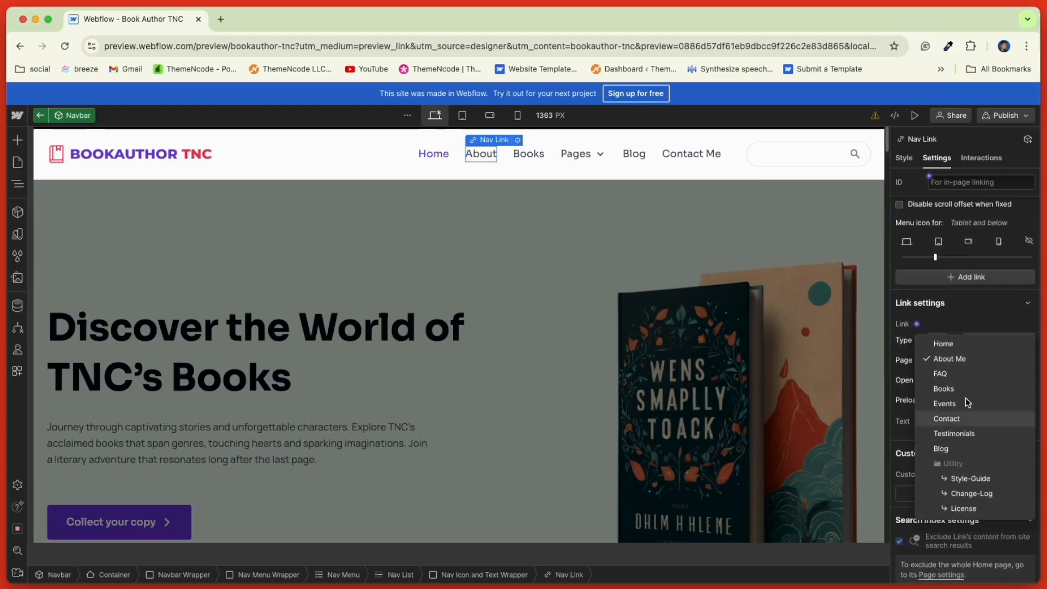
click(975, 363)
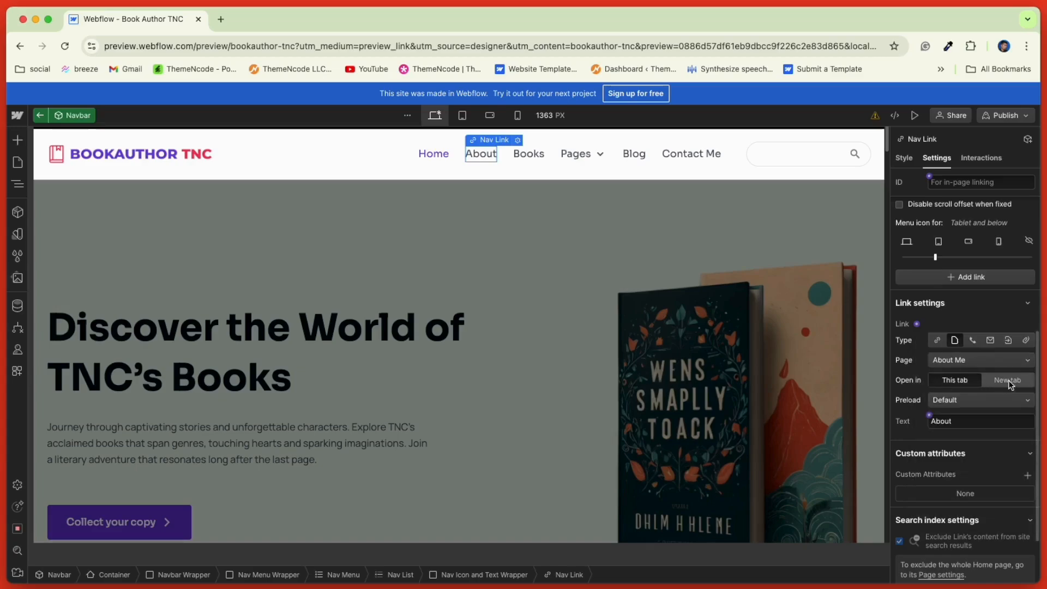
click(946, 400)
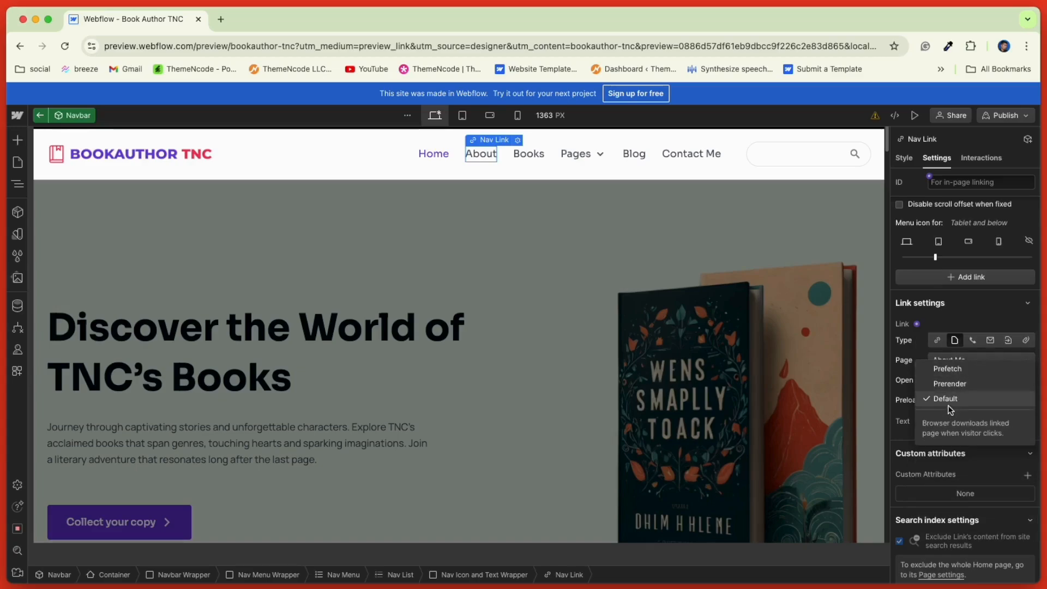
click(939, 400)
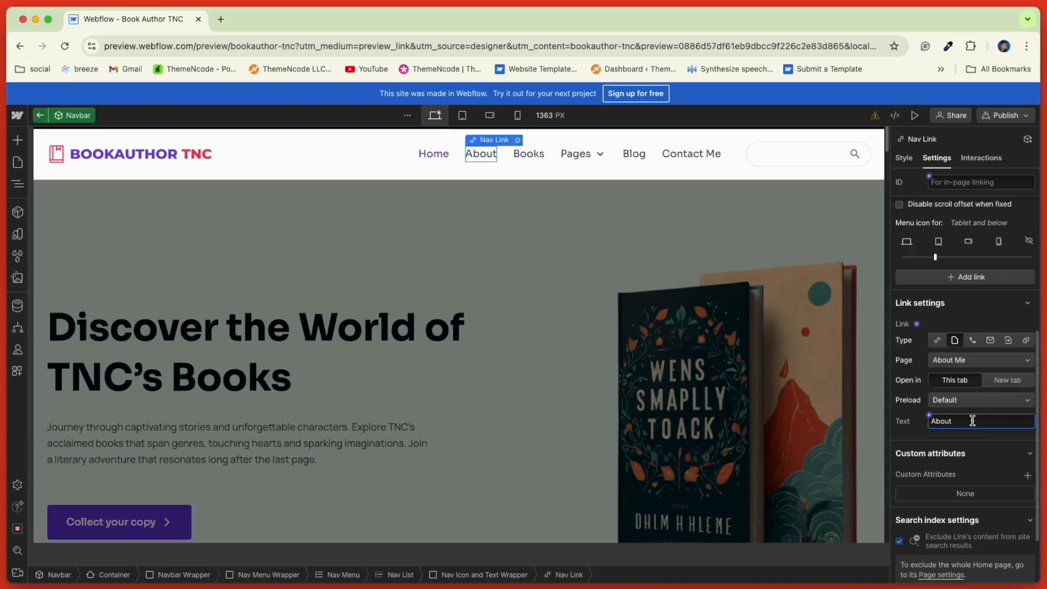
Step: Change the About nav link's text to Best Books and exit the Navbar component
key(BackSpace)
key(BackSpace)
key(BackSpace)
key(BackSpace)
key(BackSpace)
text(B)
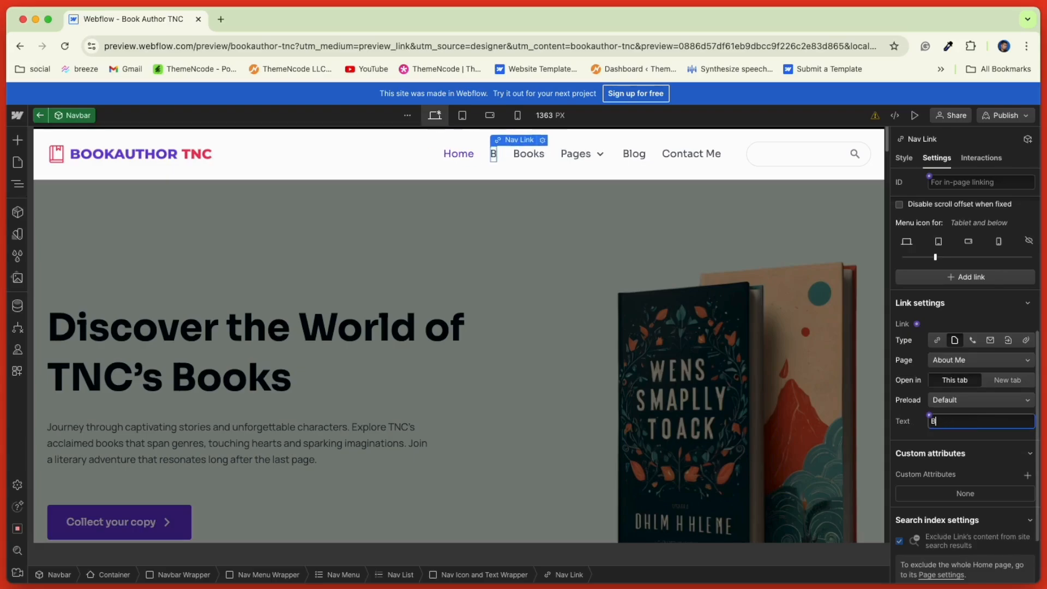
text(est Books)
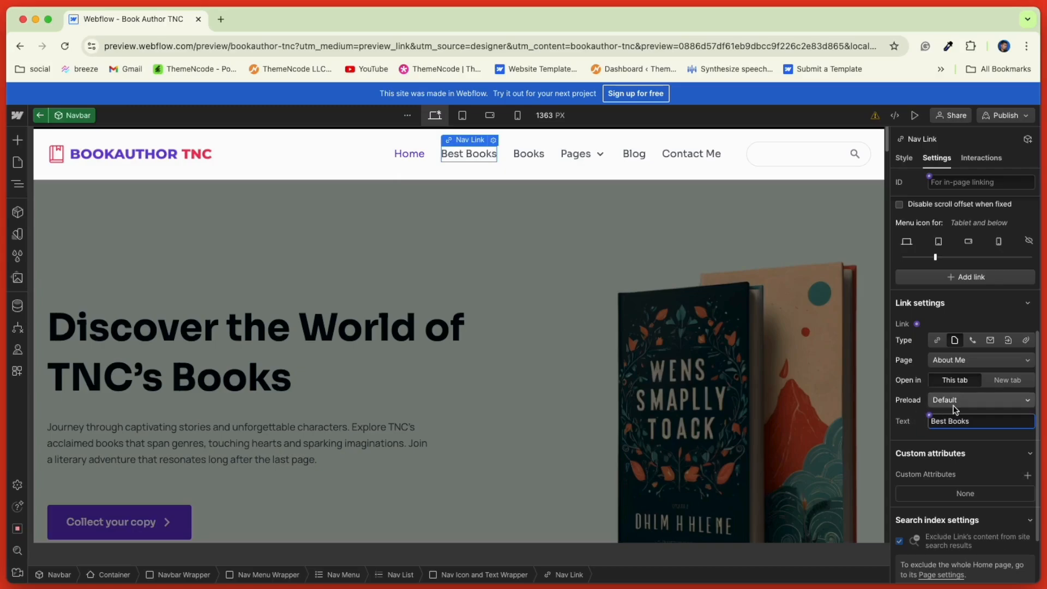
click(495, 198)
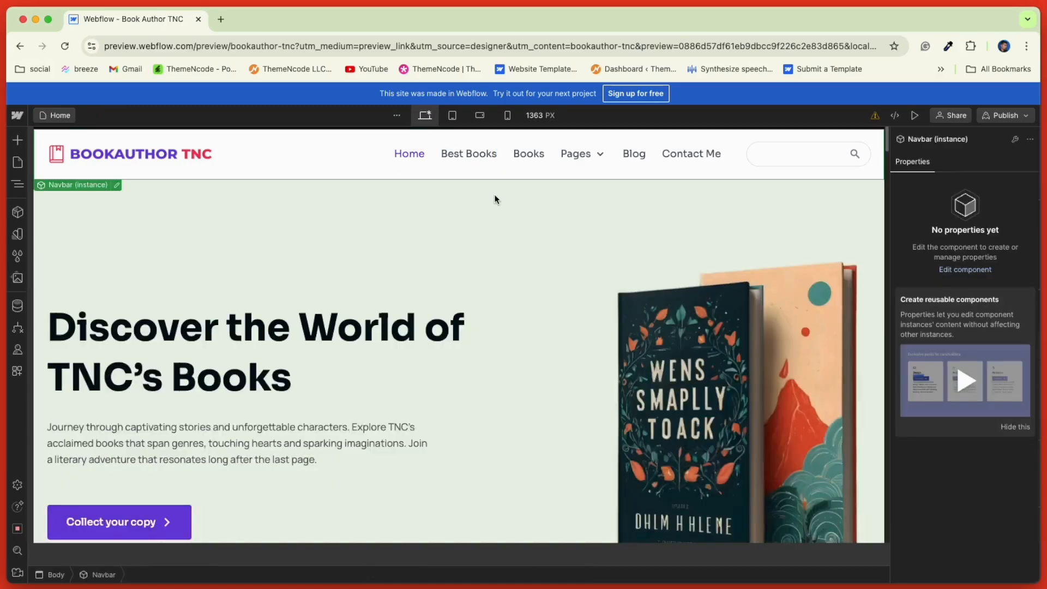
Step: Replace the hero heading's text on the Home page with Welcome to ThemeNcode LLC
scroll(494, 197, down, 2)
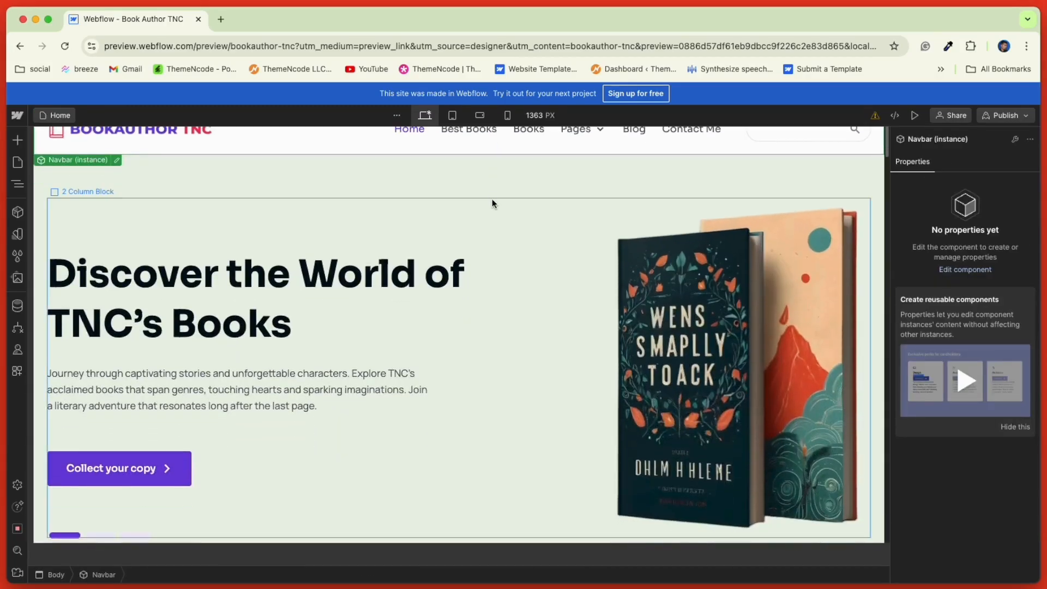
scroll(491, 203, down, 3)
scroll(489, 207, up, 1)
scroll(489, 202, up, 1)
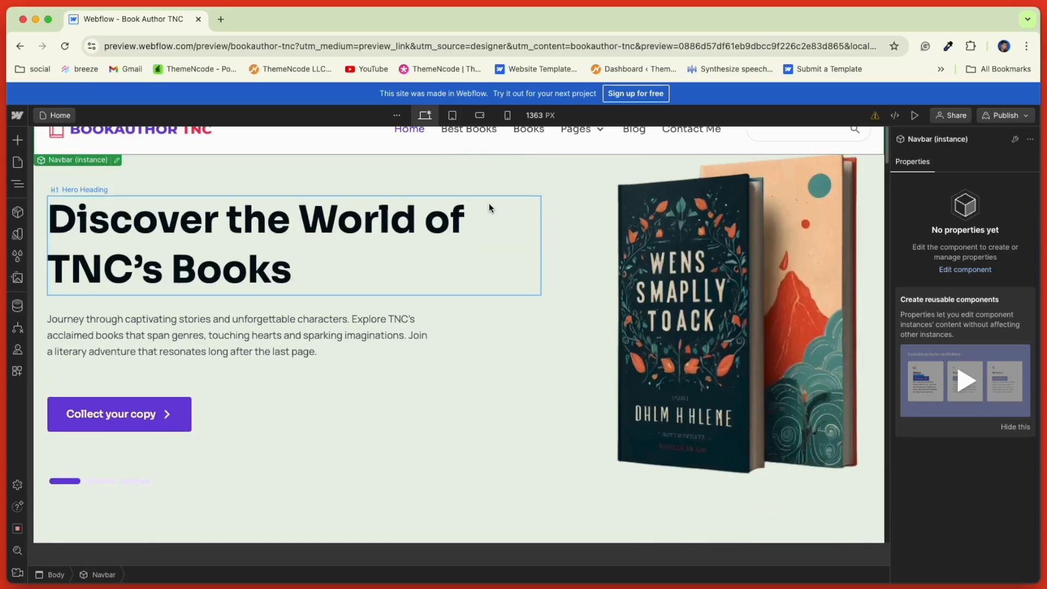
click(213, 232)
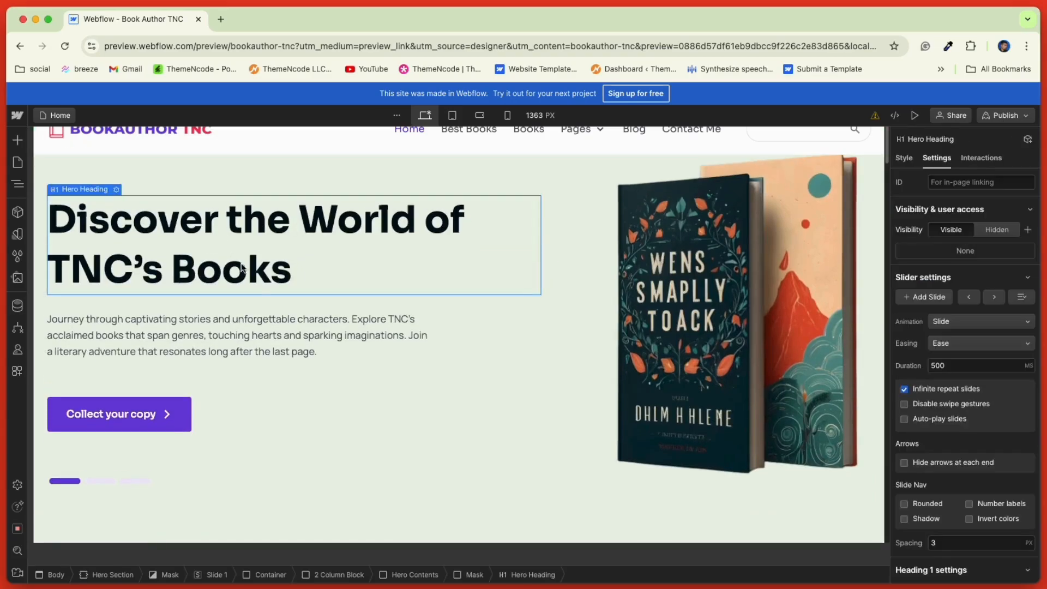
scroll(941, 328, down, 1)
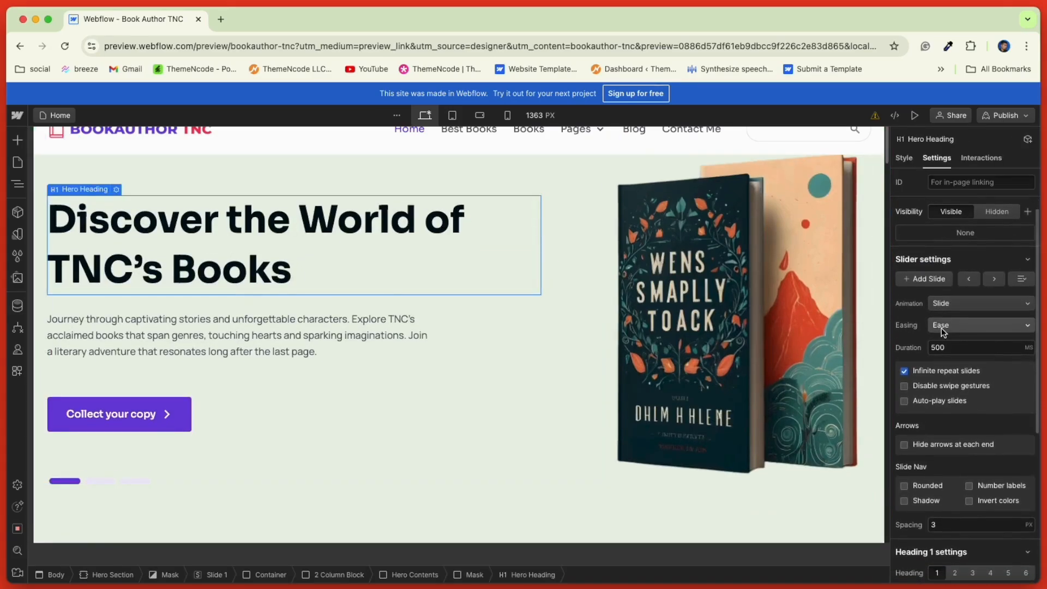
scroll(943, 330, down, 5)
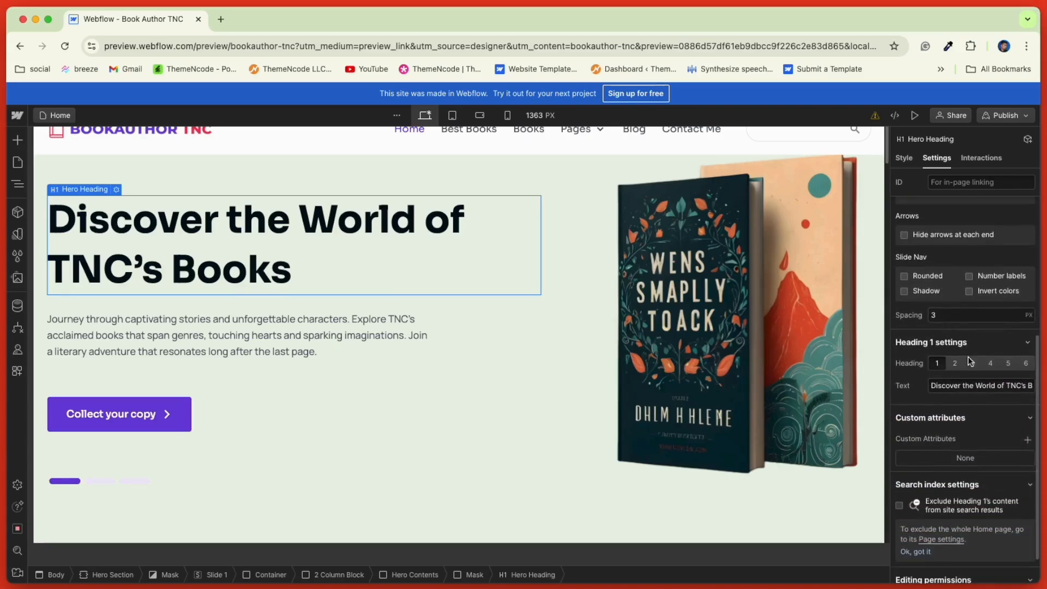
click(955, 387)
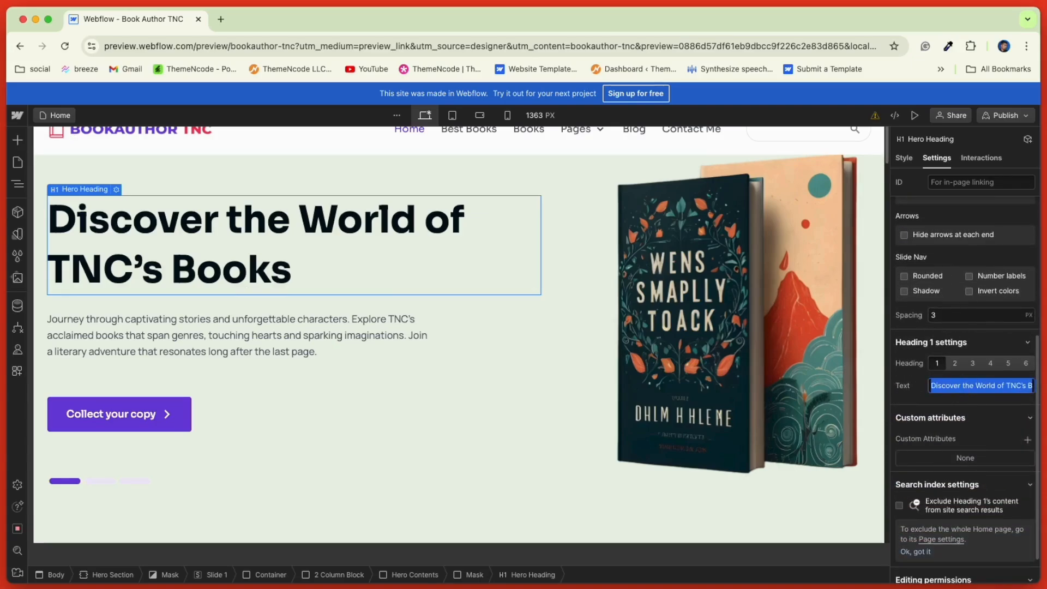
key(BackSpace)
text(Welcome to ThemeN)
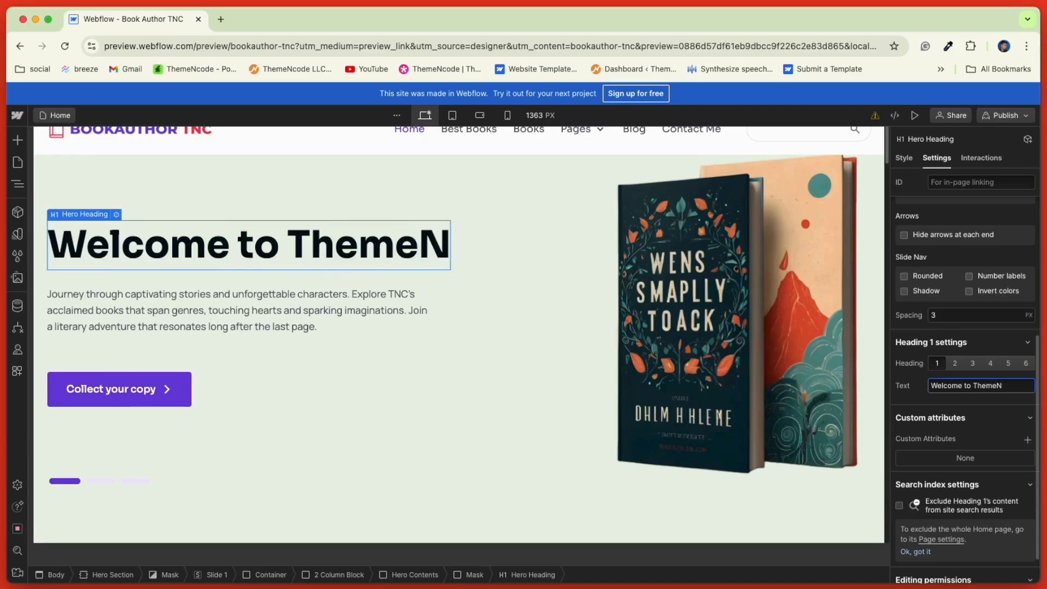
text(code LLC)
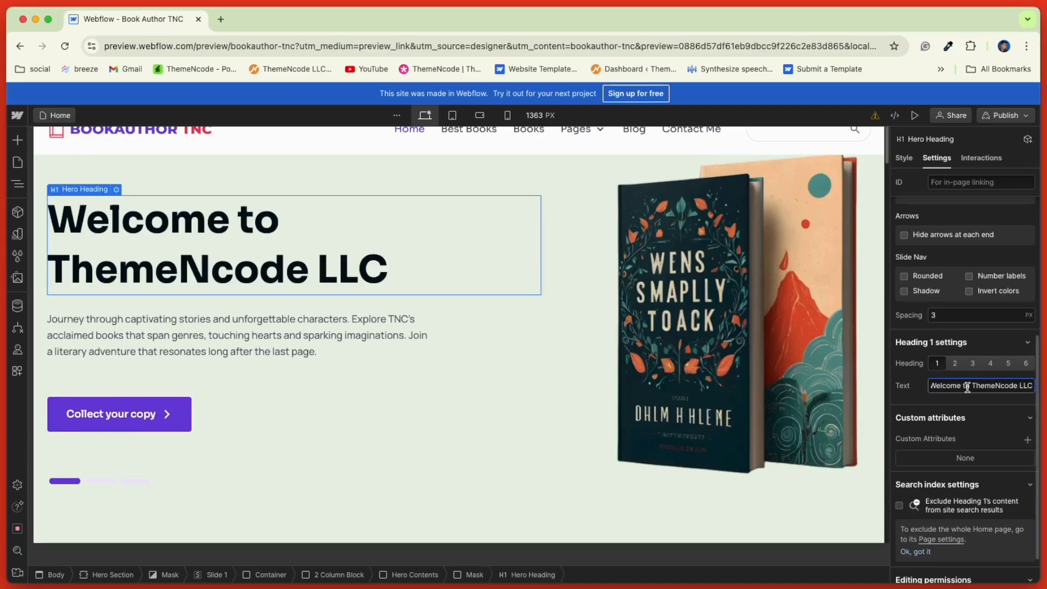
Step: Replace the paragraph under the hero heading with Hello, this is my new business
click(372, 313)
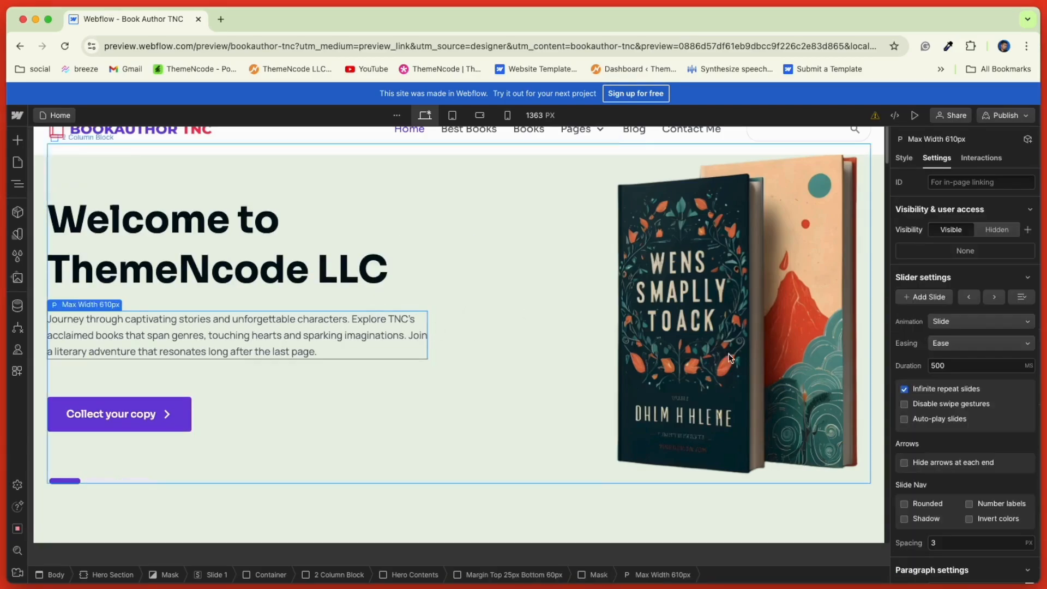
scroll(963, 365, down, 5)
triple_click(955, 373)
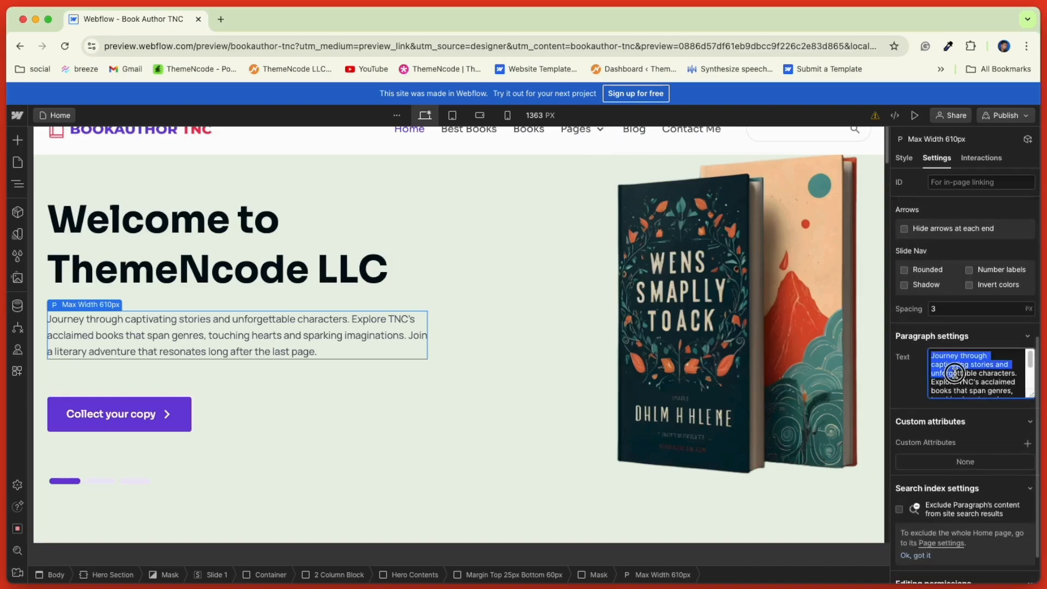
key(BackSpace)
text(Hello, this is my new business.)
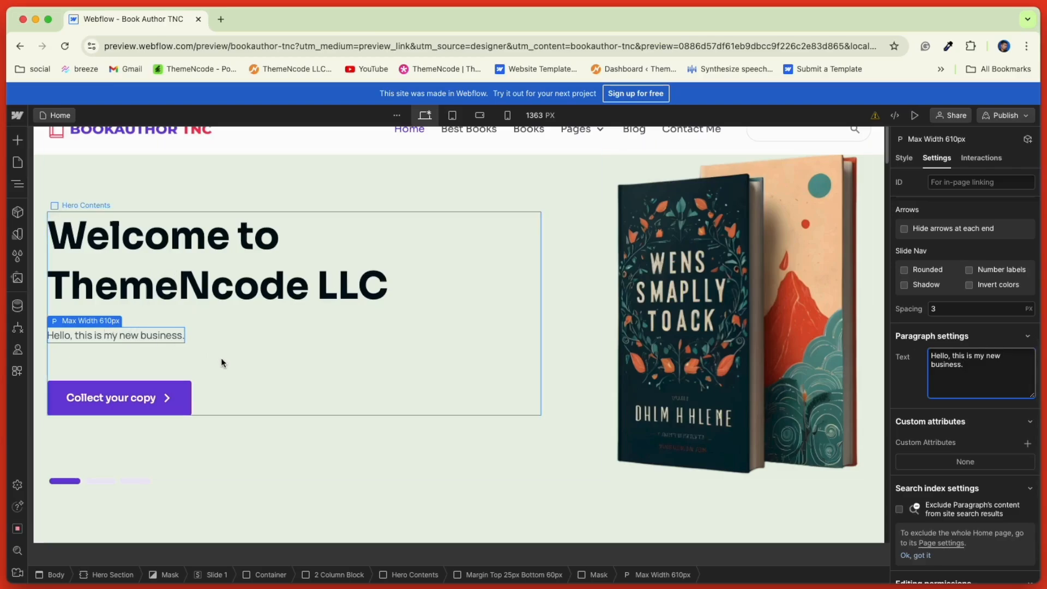
Step: Set the hero's primary button text to Click Here and choose Default as its link preload option
click(143, 393)
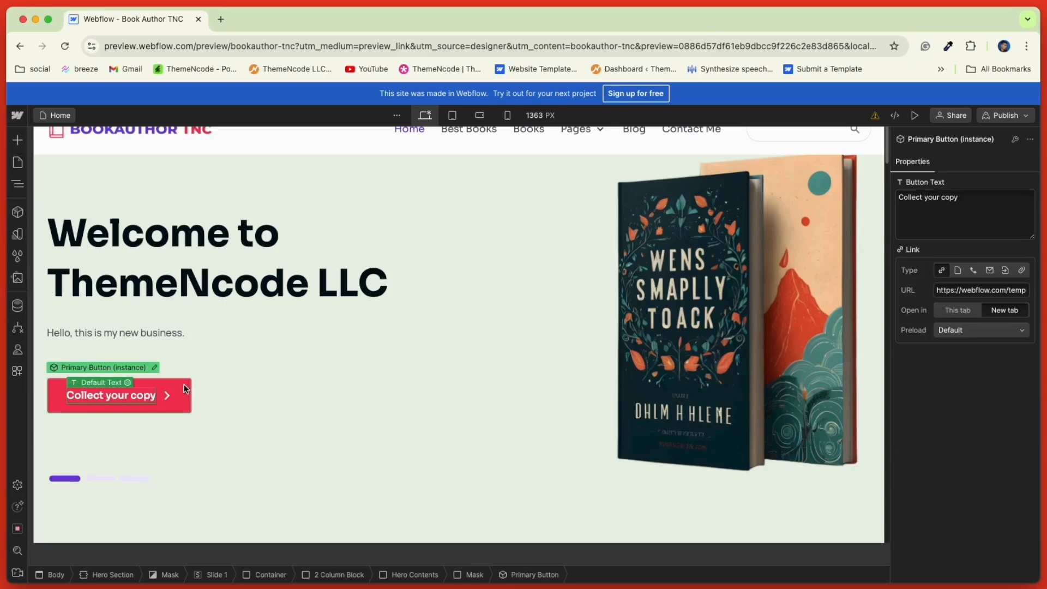
triple_click(935, 198)
key(BackSpace)
text(Cl)
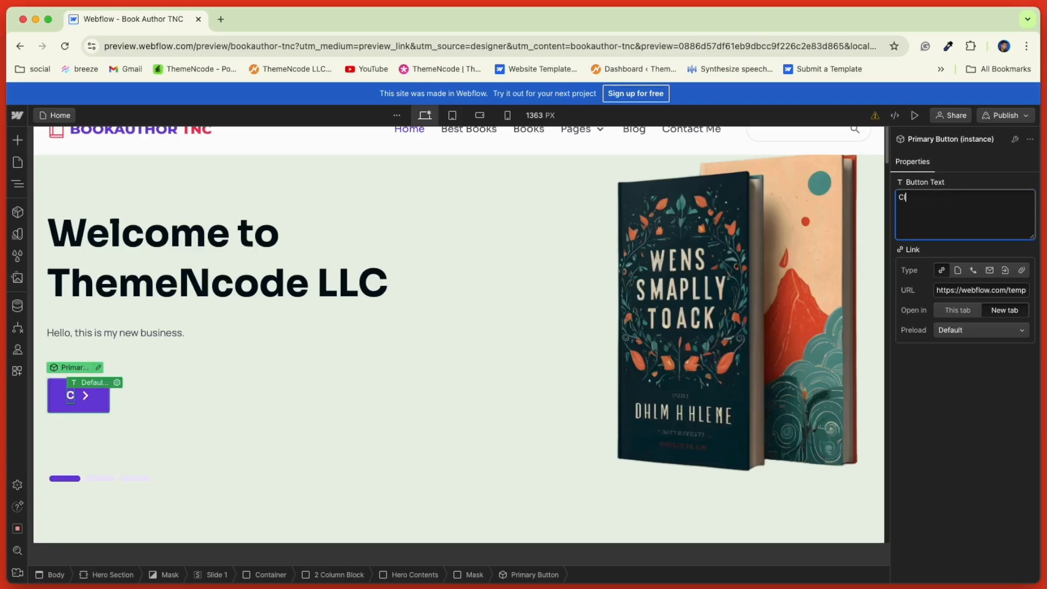
text(ick Here)
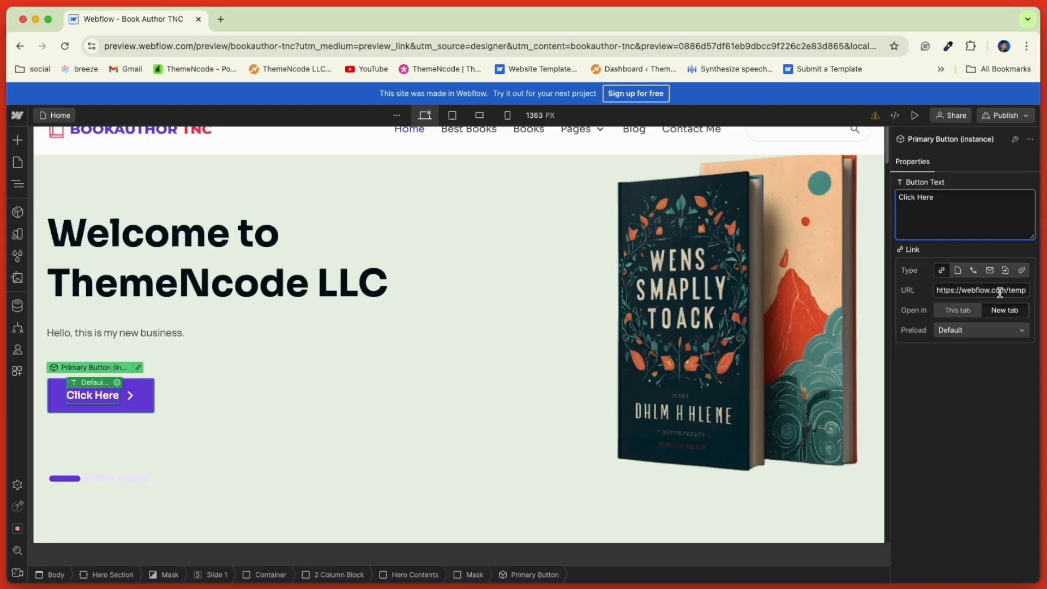
click(976, 334)
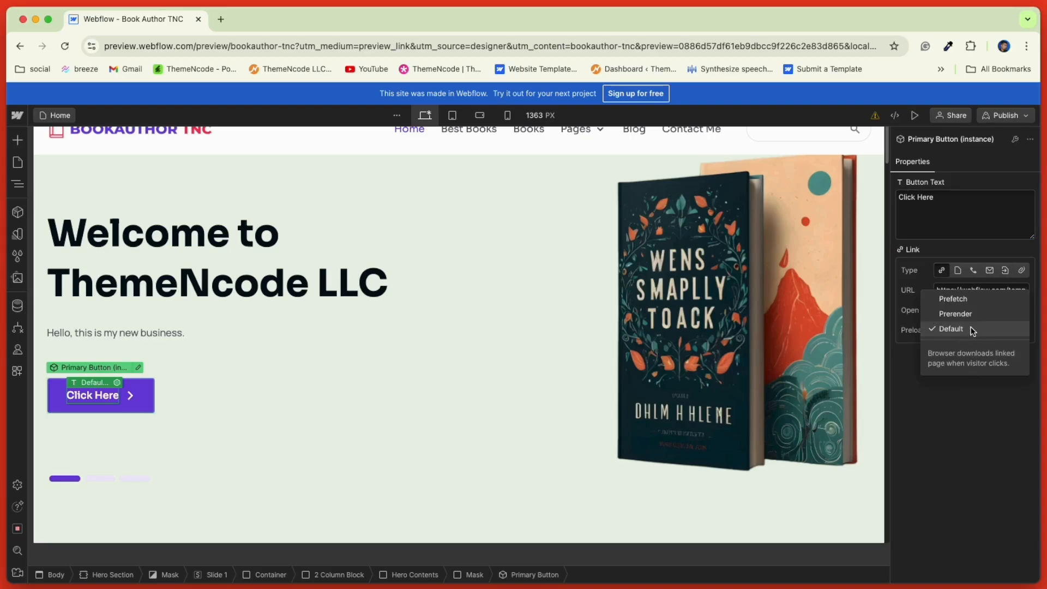
click(972, 329)
Step: Select the hero's book image and show its image replacement settings
click(522, 338)
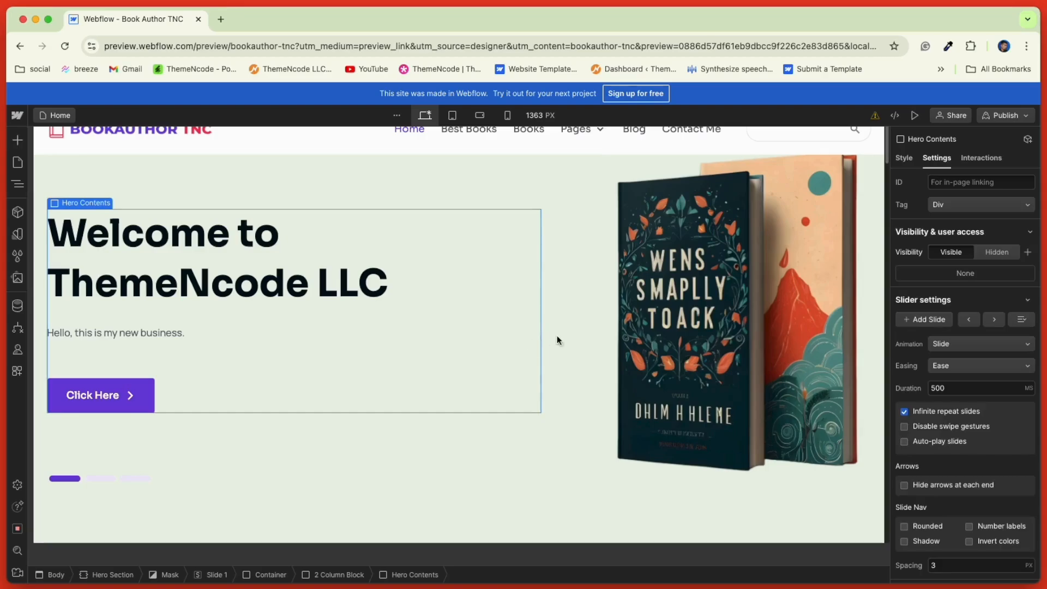
click(692, 315)
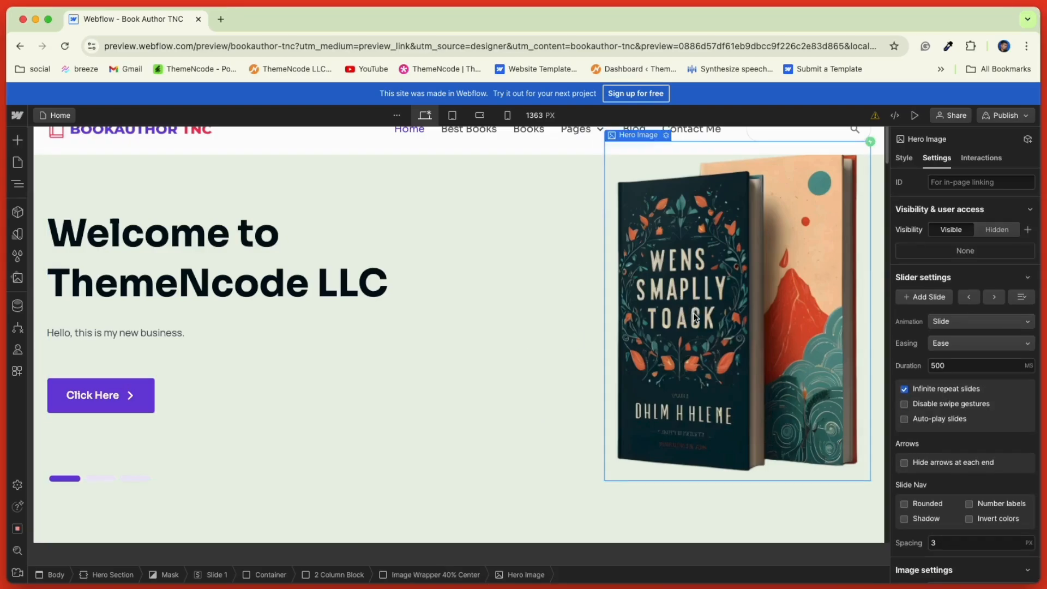
scroll(927, 299, down, 5)
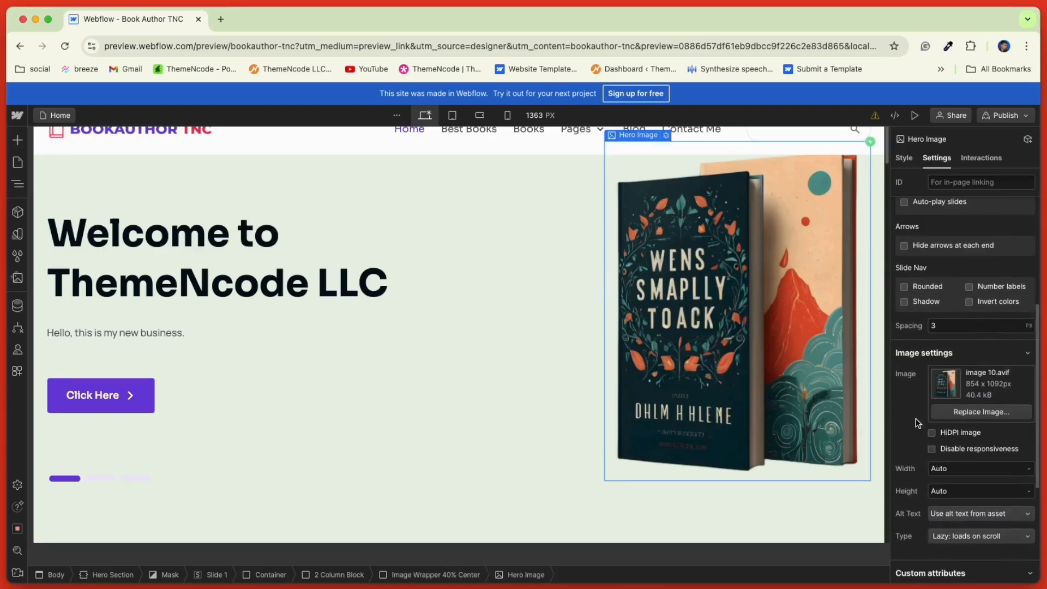
Step: In the author section, inspect the settings of the play button's video lightbox, the portrait image, the biography paragraph and the YouTube social icon
scroll(627, 307, down, 8)
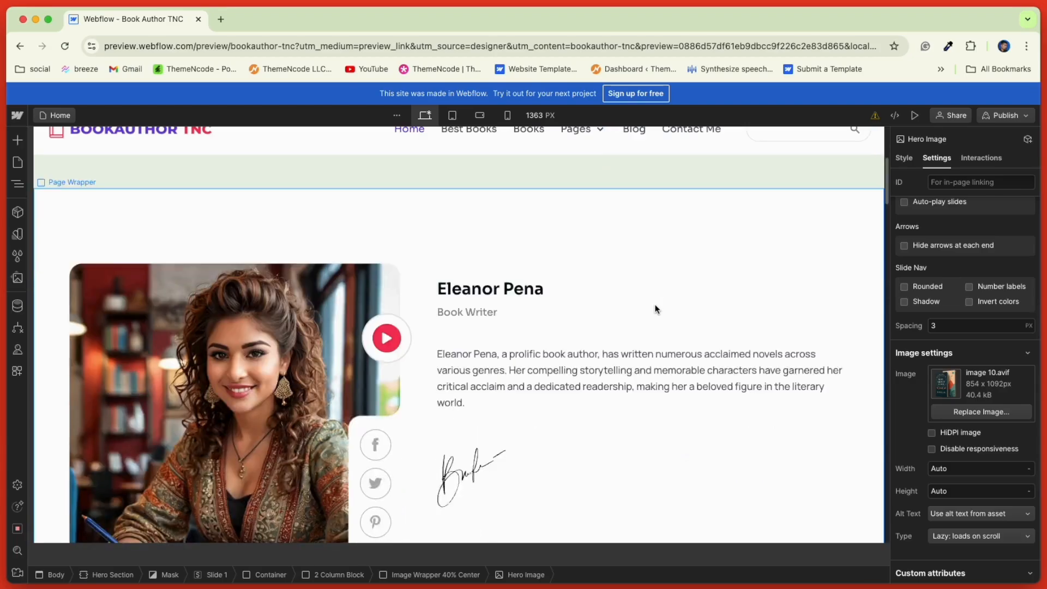
scroll(613, 306, down, 3)
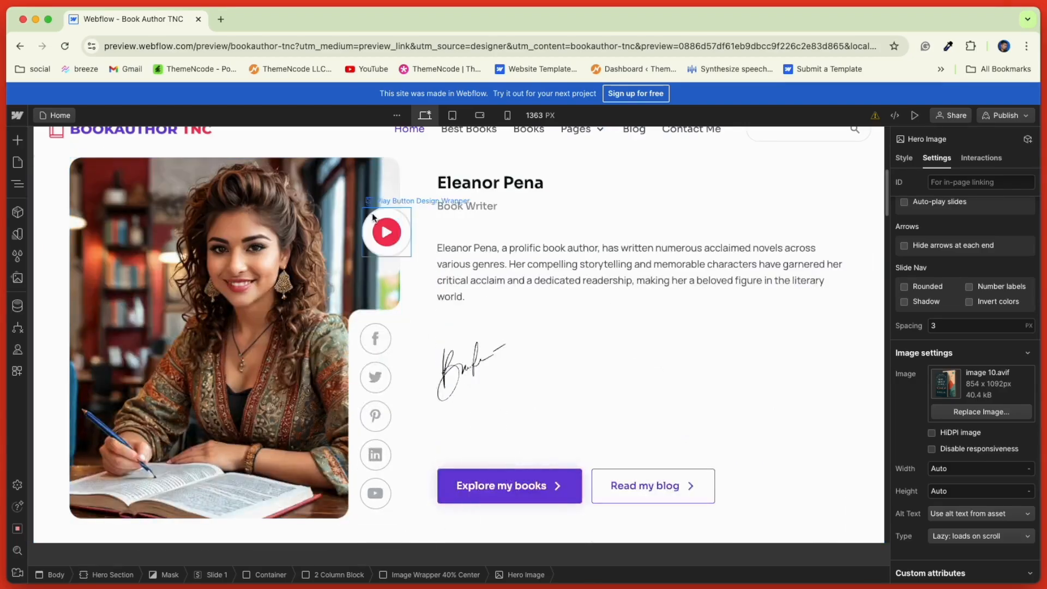
click(388, 228)
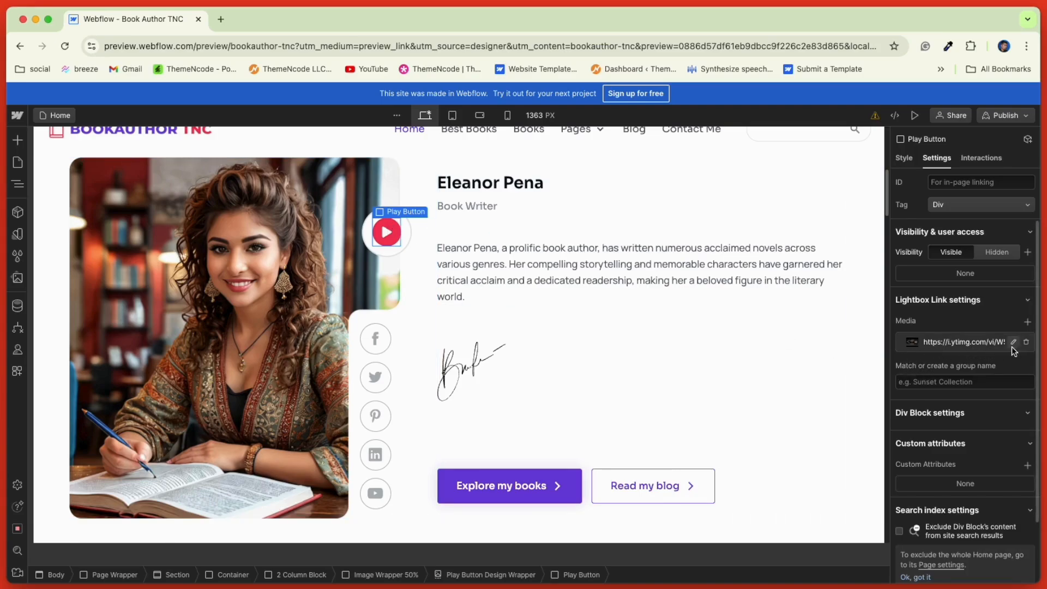
click(355, 280)
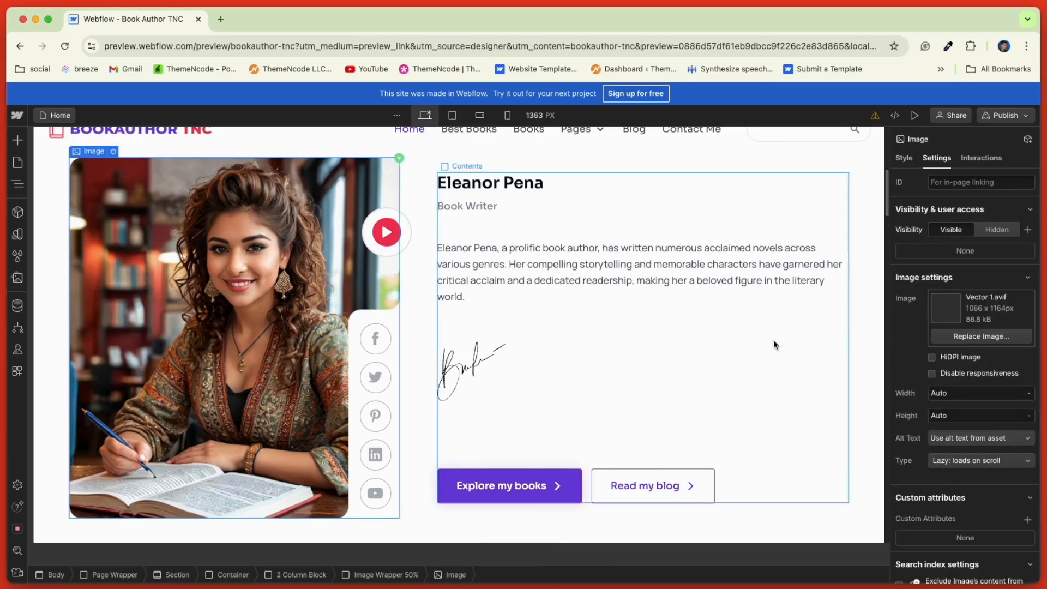
click(678, 285)
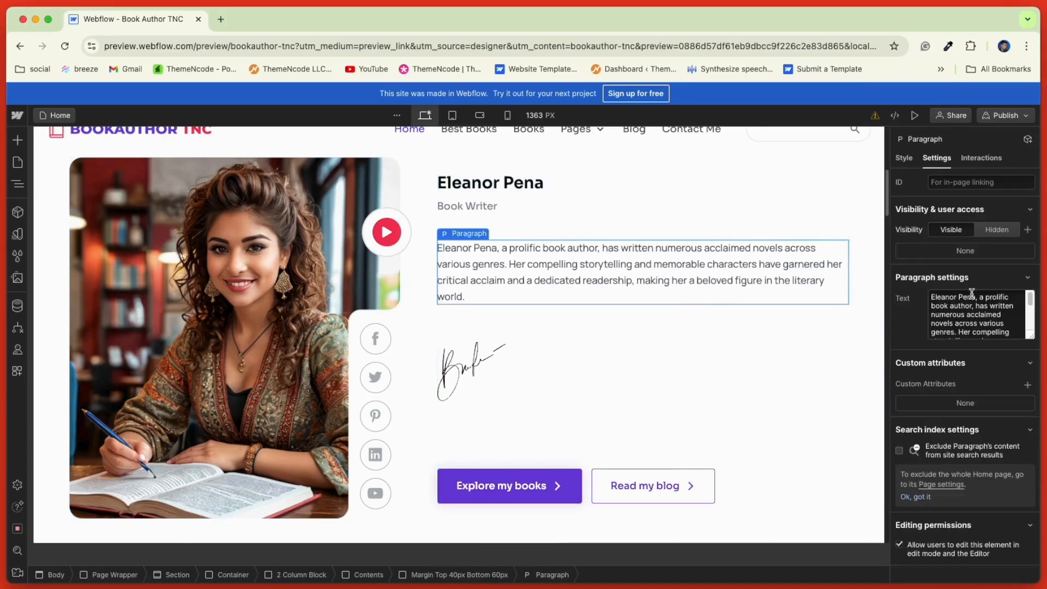
scroll(601, 433, down, 1)
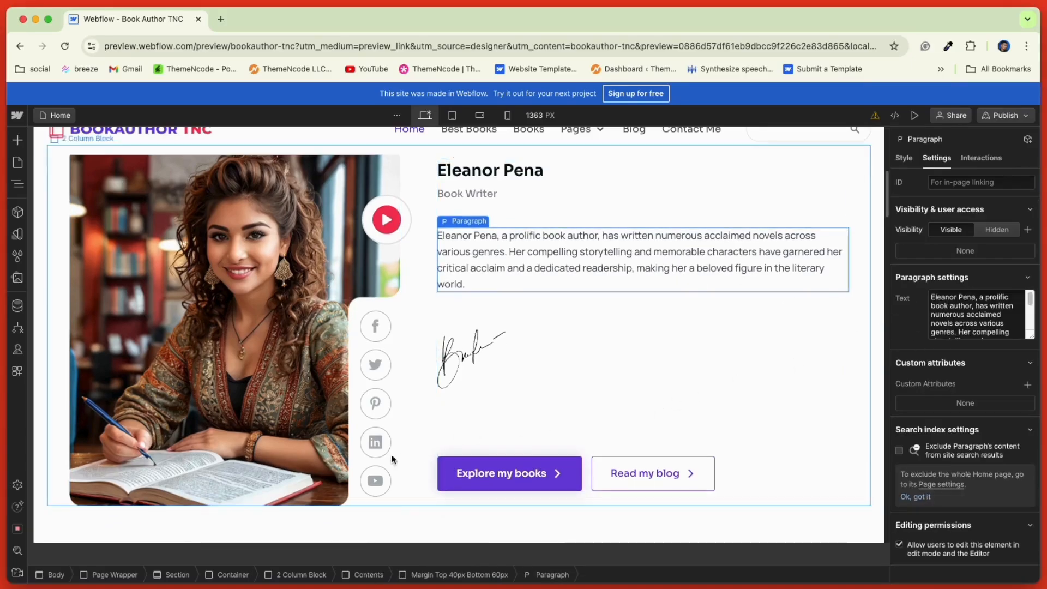
click(375, 480)
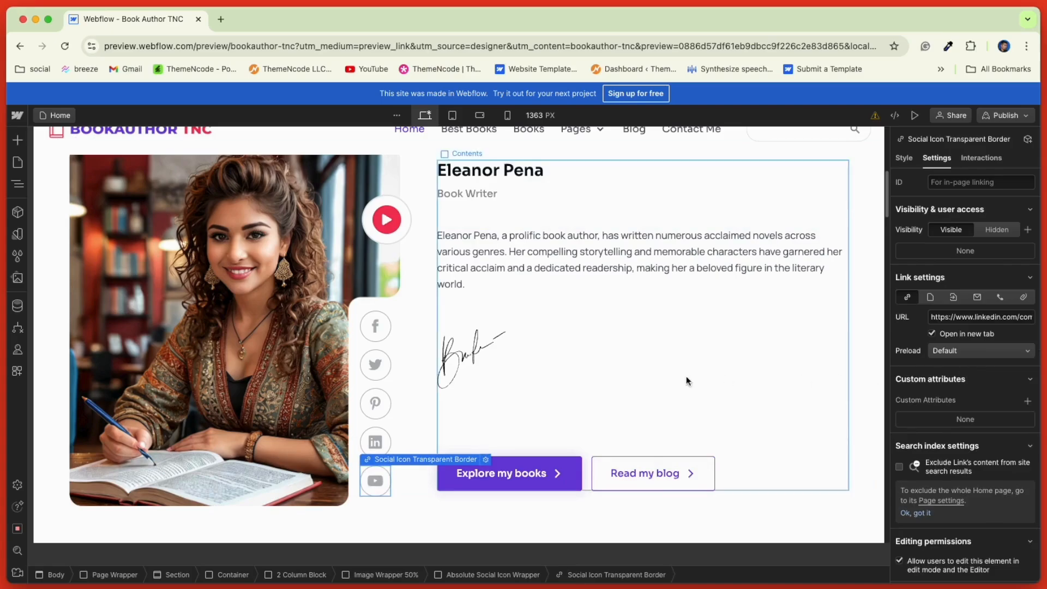
Step: In the counter section, inspect the Won Awards card and the text settings of its first counter digit
scroll(686, 375, down, 8)
click(589, 364)
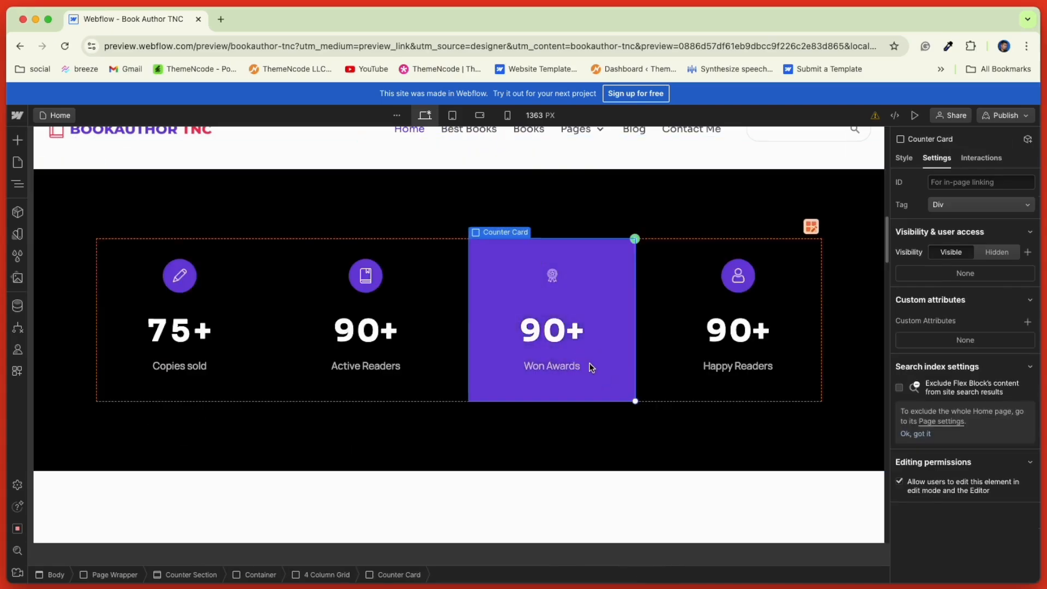
click(529, 331)
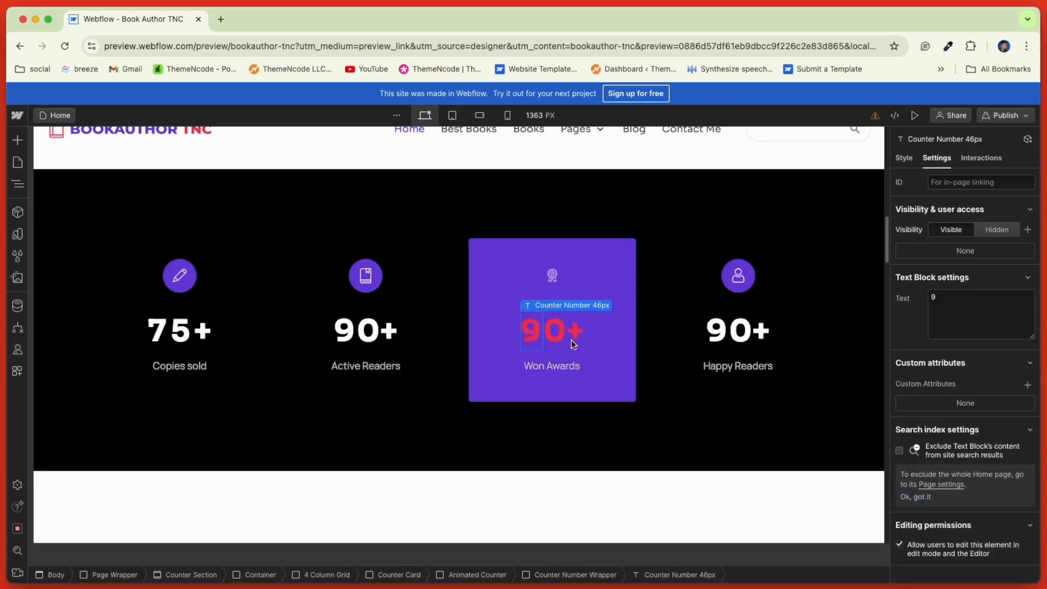
Step: Inspect the component properties of the three blog cards in the Latest blog section
scroll(604, 419, down, 10)
click(97, 415)
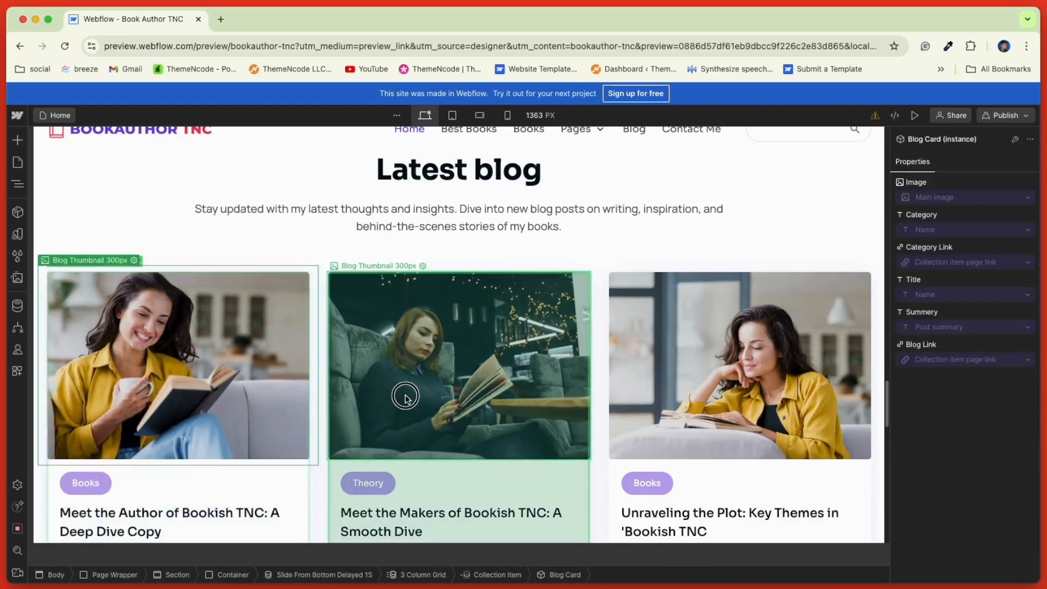
click(405, 397)
click(716, 402)
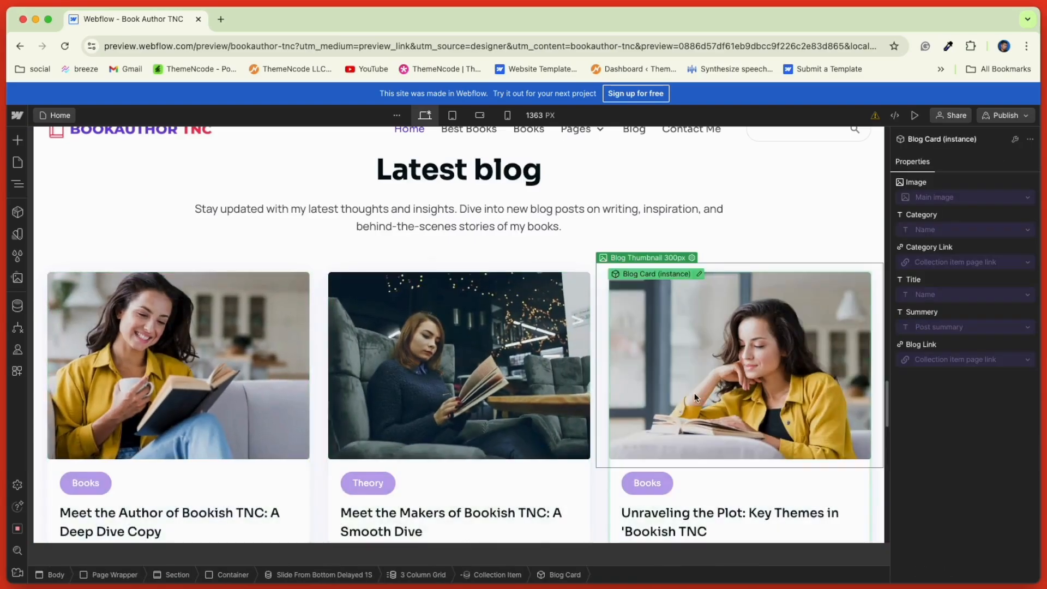
Step: View the items of the Blogs CMS collection and return to the page canvas
click(13, 307)
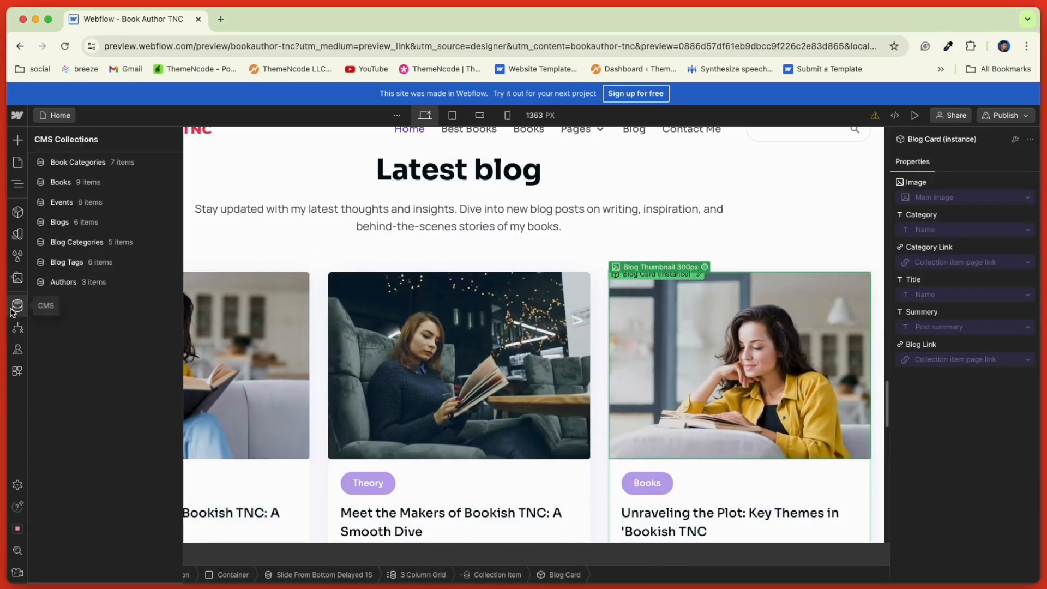
click(82, 228)
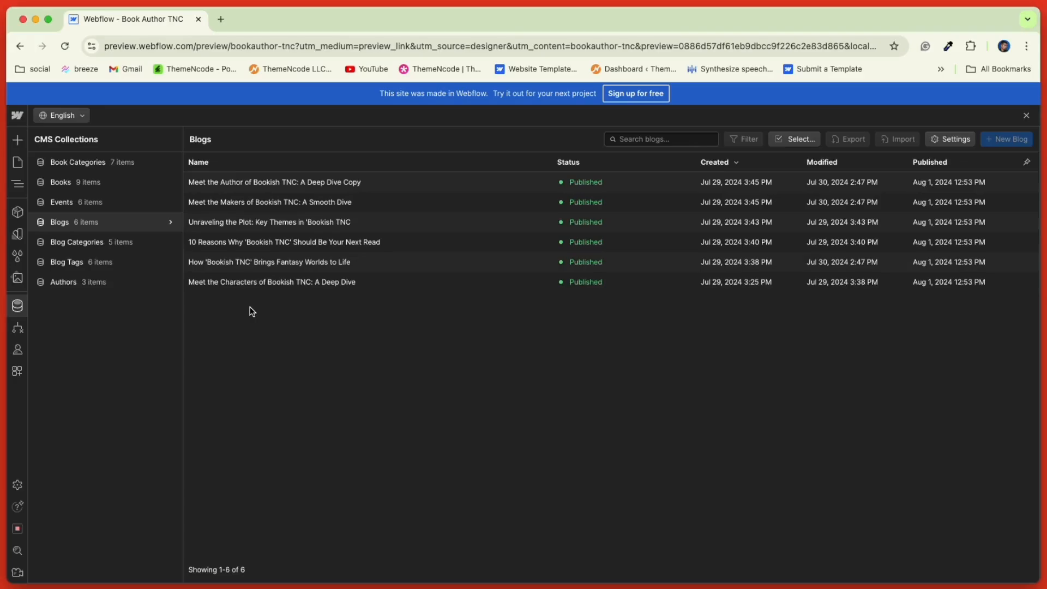
click(1027, 117)
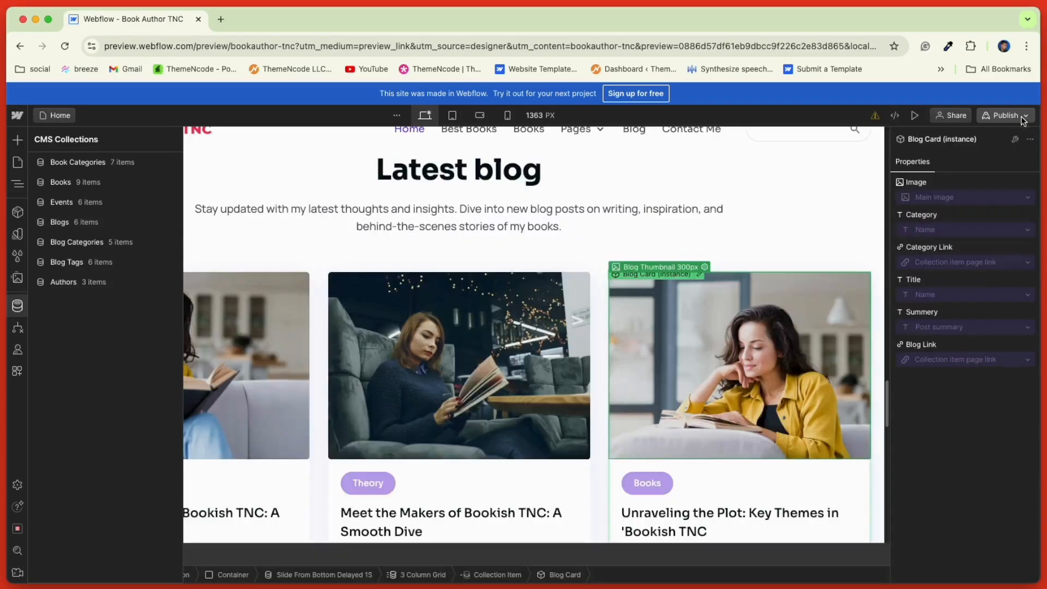
Step: Close the CMS collections list, open the Footer component for editing and inspect the image settings of its site logo
click(22, 308)
scroll(354, 299, down, 10)
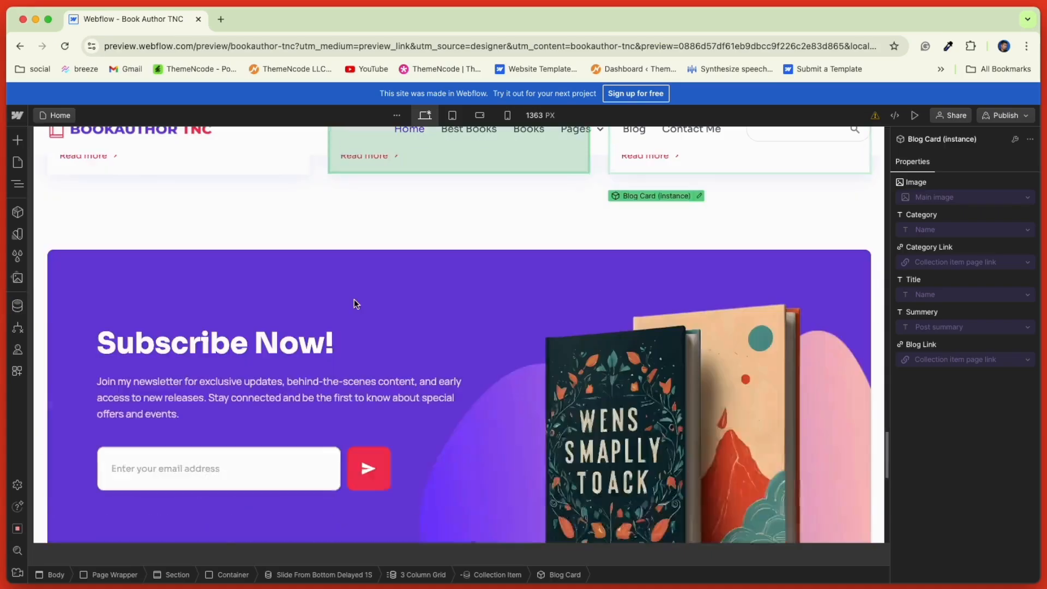
scroll(352, 301, down, 8)
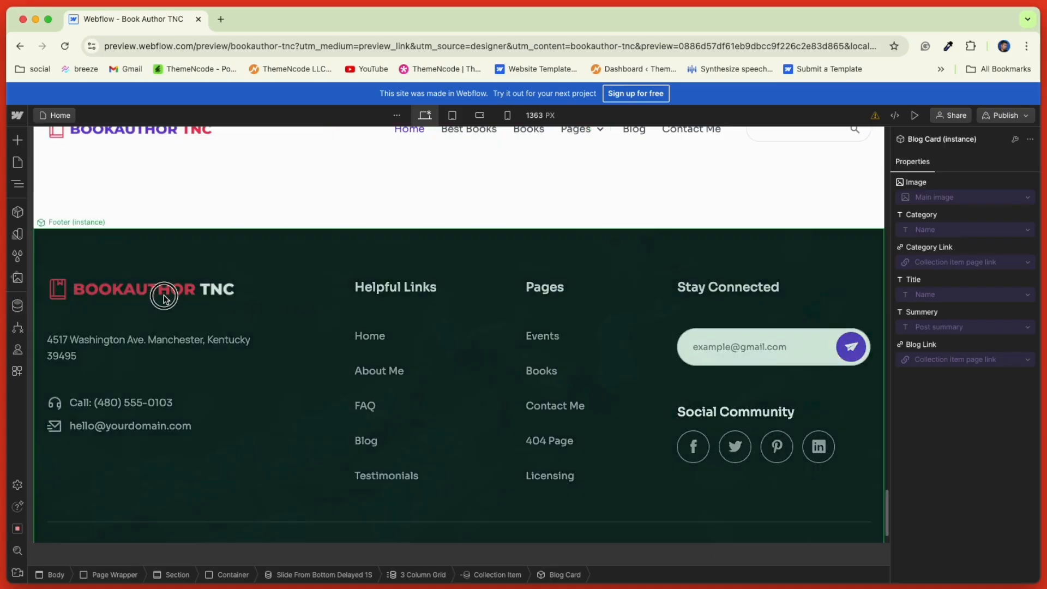
double_click(164, 298)
double_click(160, 291)
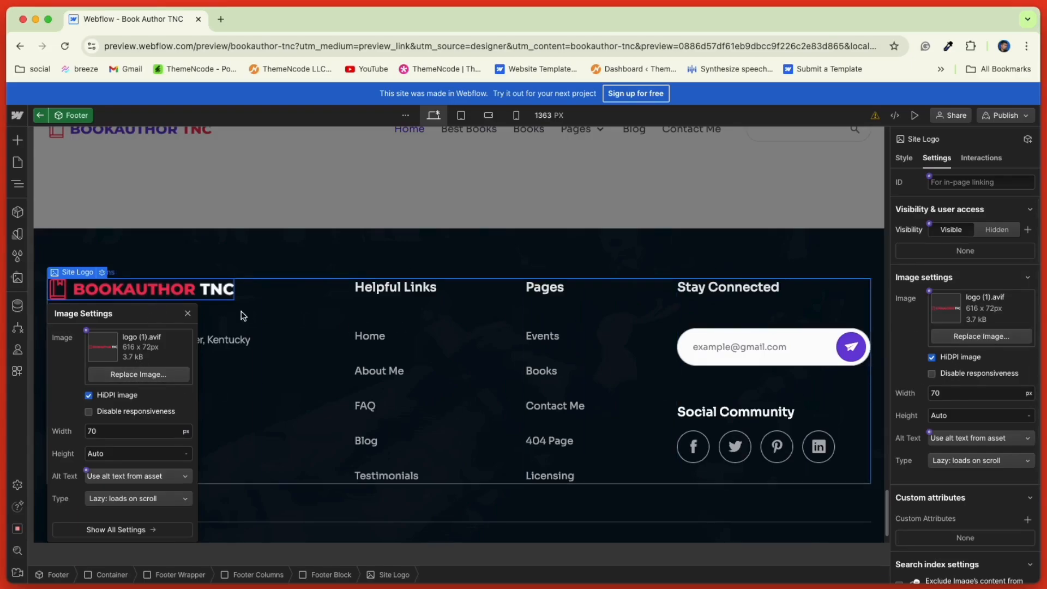
click(187, 313)
Step: In the footer, inspect the address paragraph's text settings and the page choices available for the Home link under Helpful Links
click(146, 339)
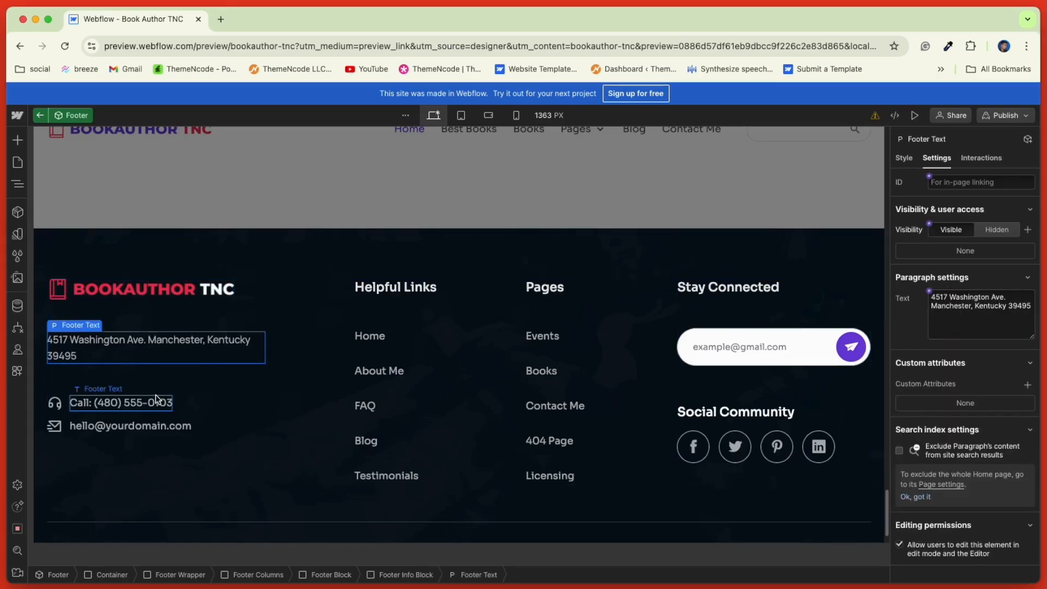
click(375, 334)
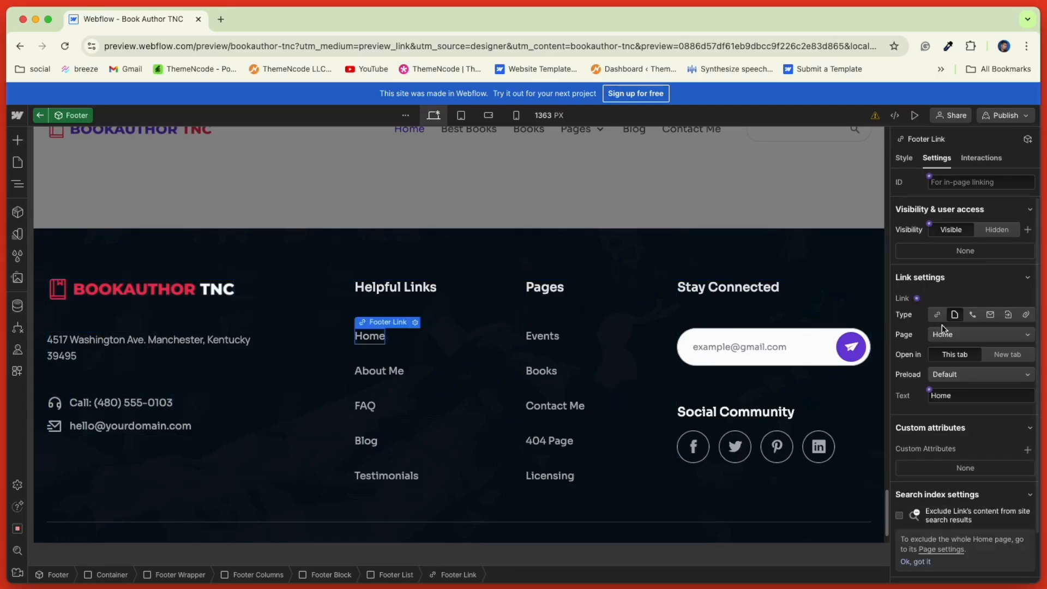
click(973, 335)
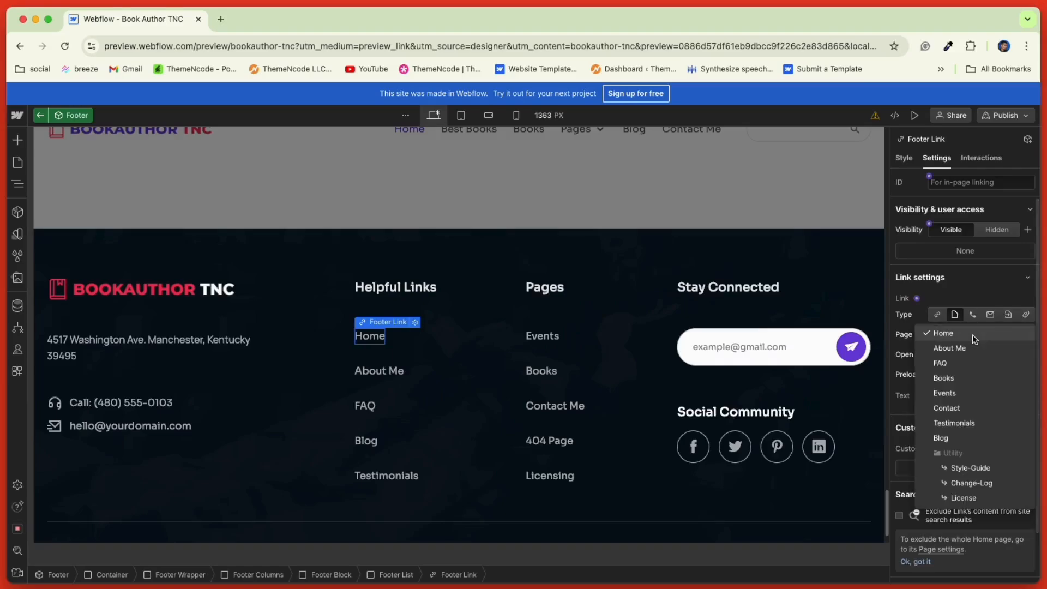